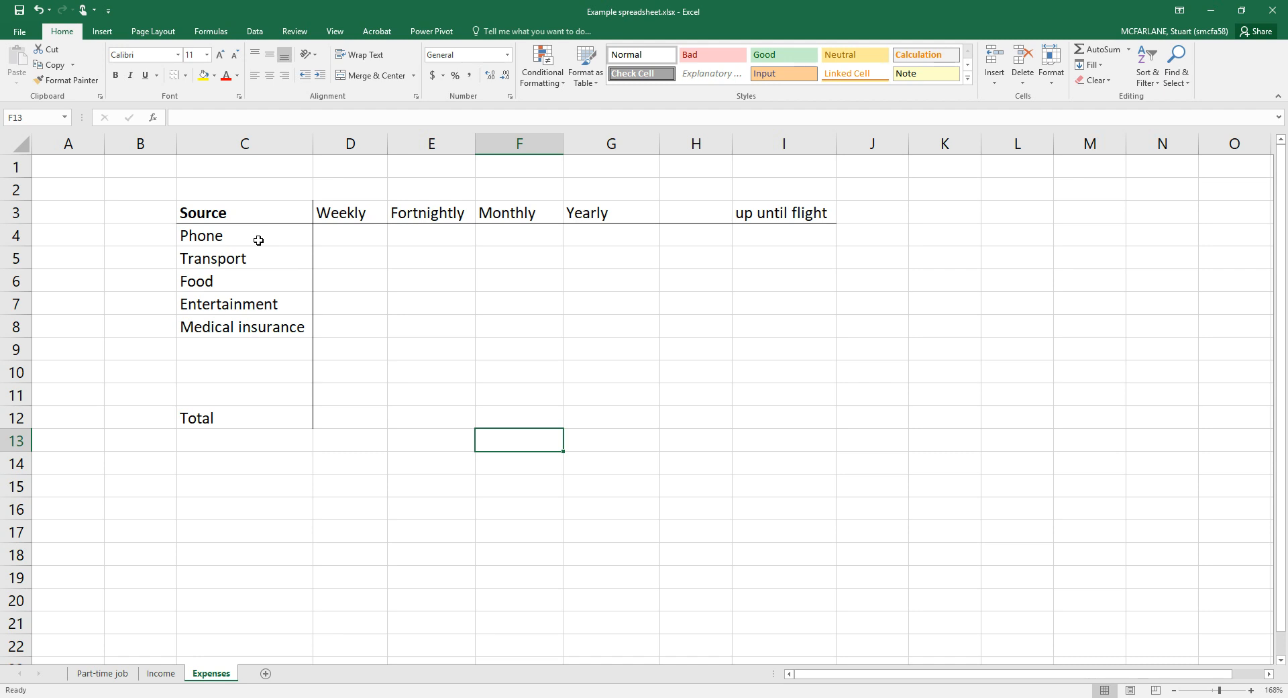
# Review the expense categories in the Source column, from Phone to Medical insurance, and the empty rows beneath them
pyautogui.click(258, 238)
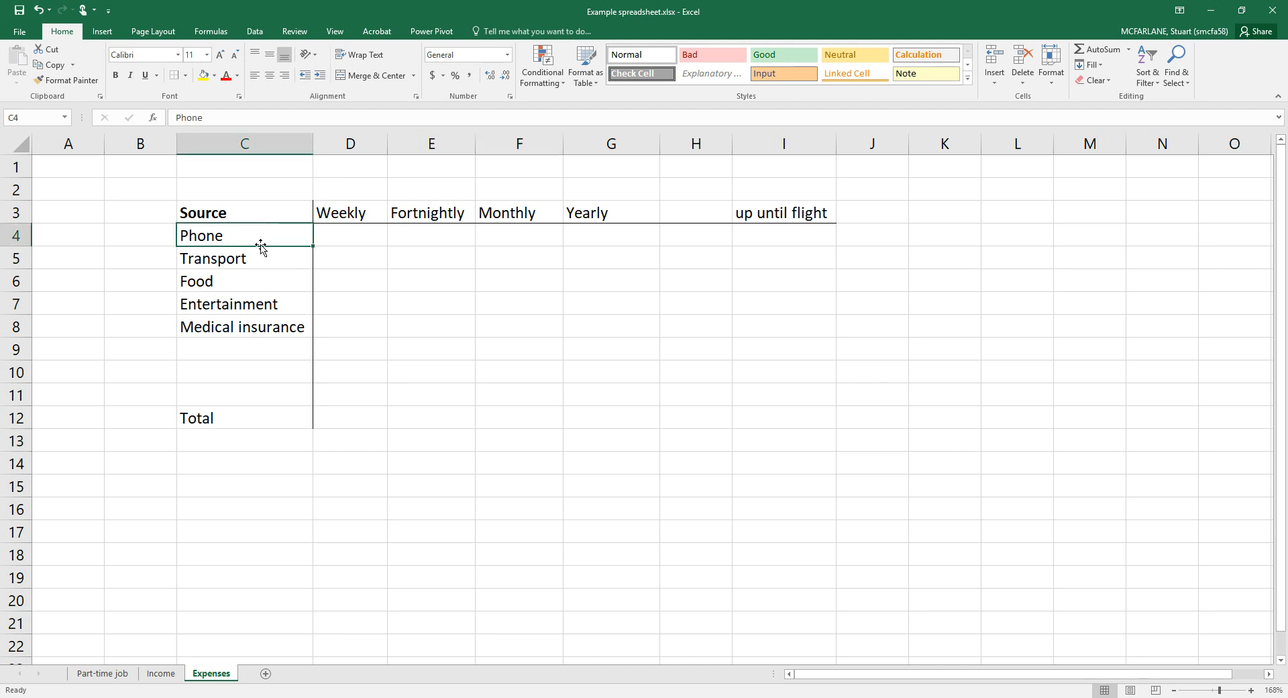
pyautogui.press('Down')
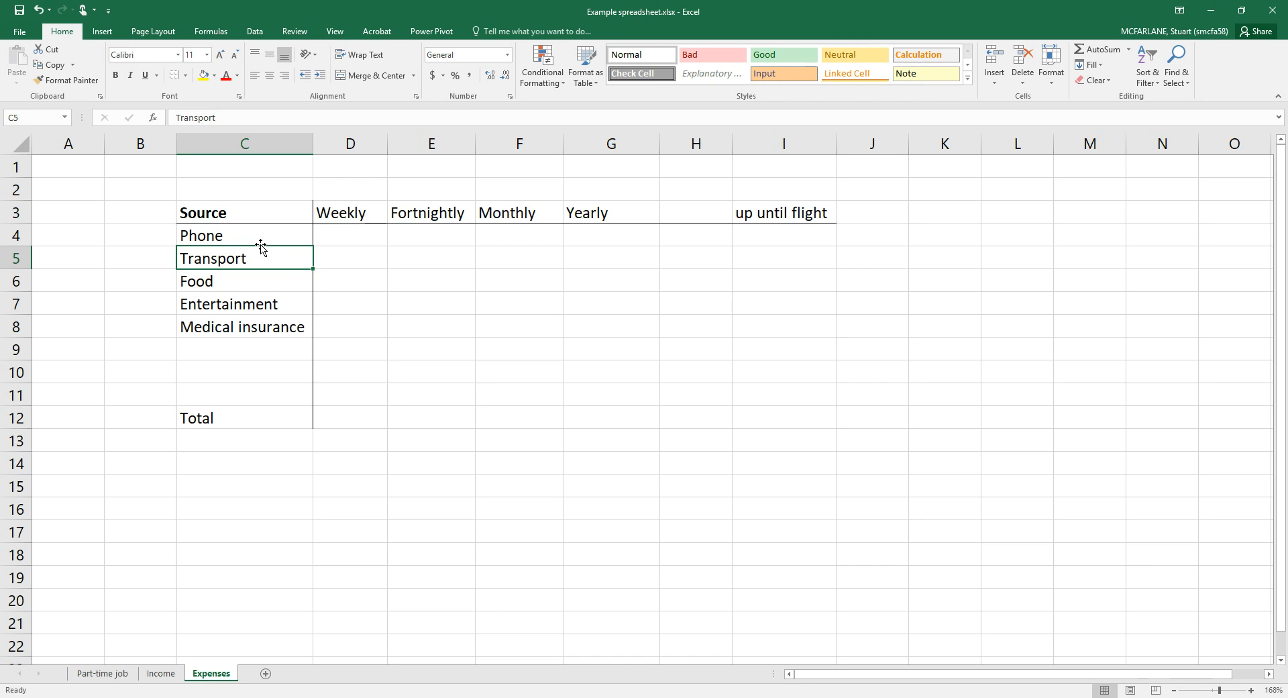
pyautogui.press('Down')
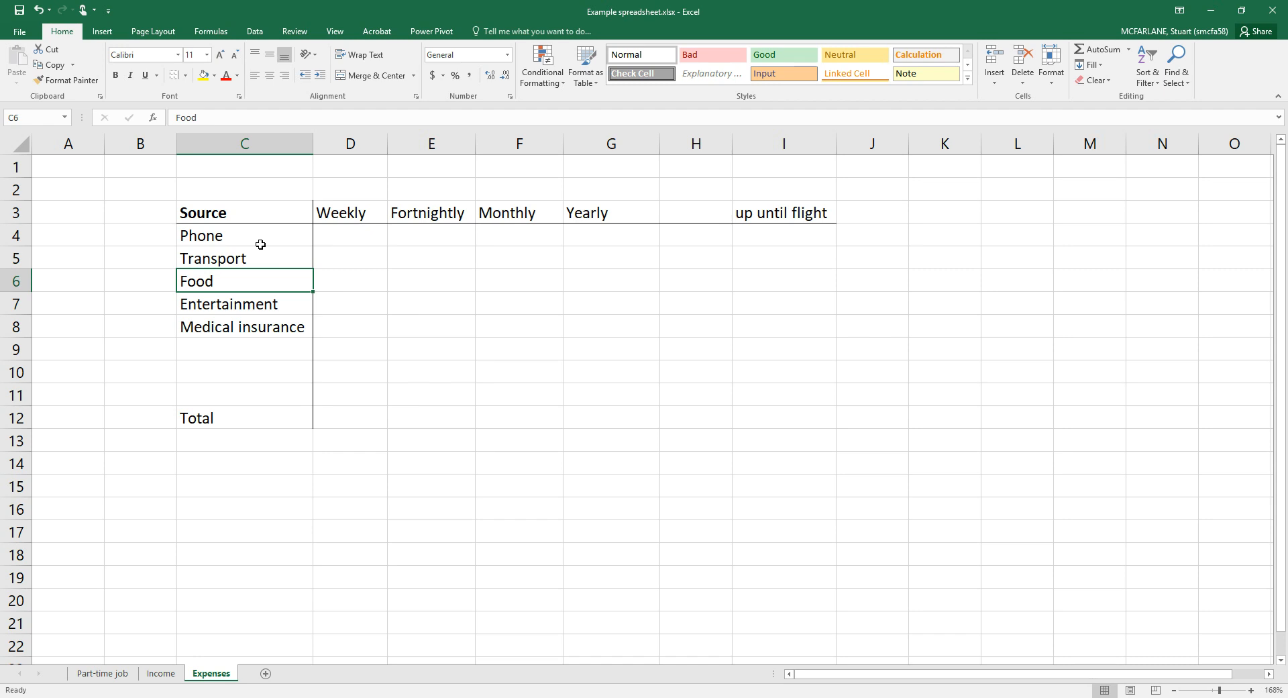
pyautogui.press('Down')
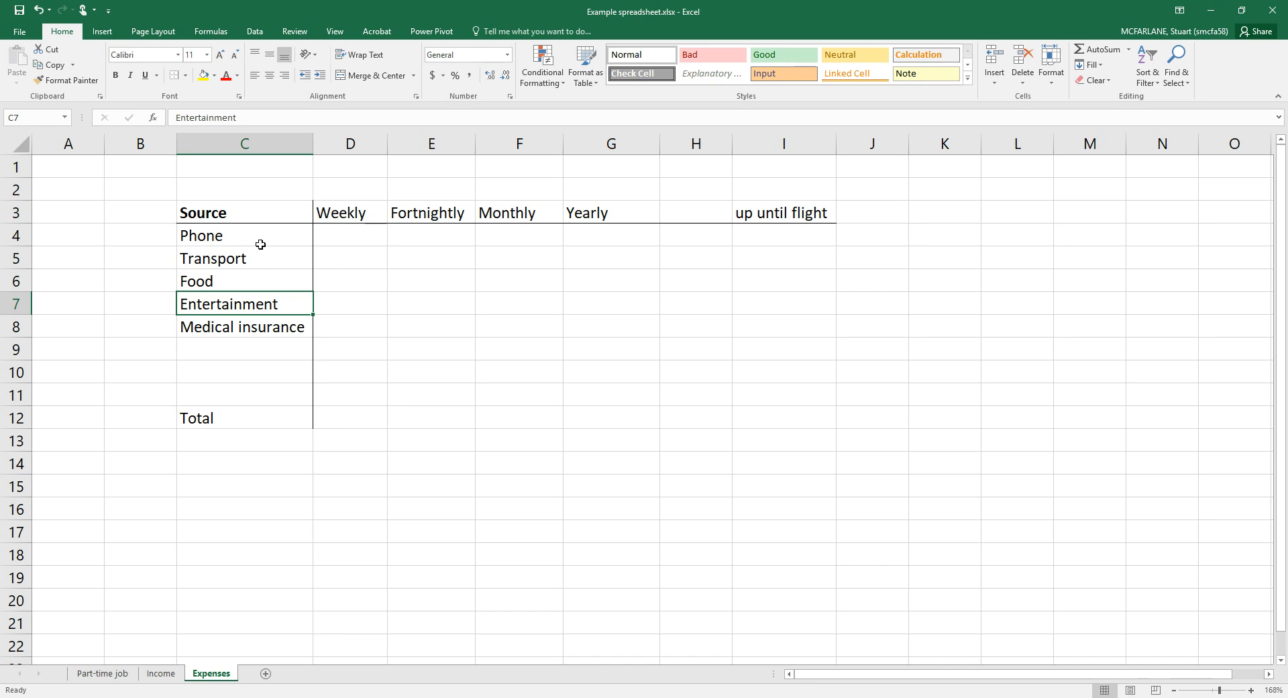
pyautogui.press('Down')
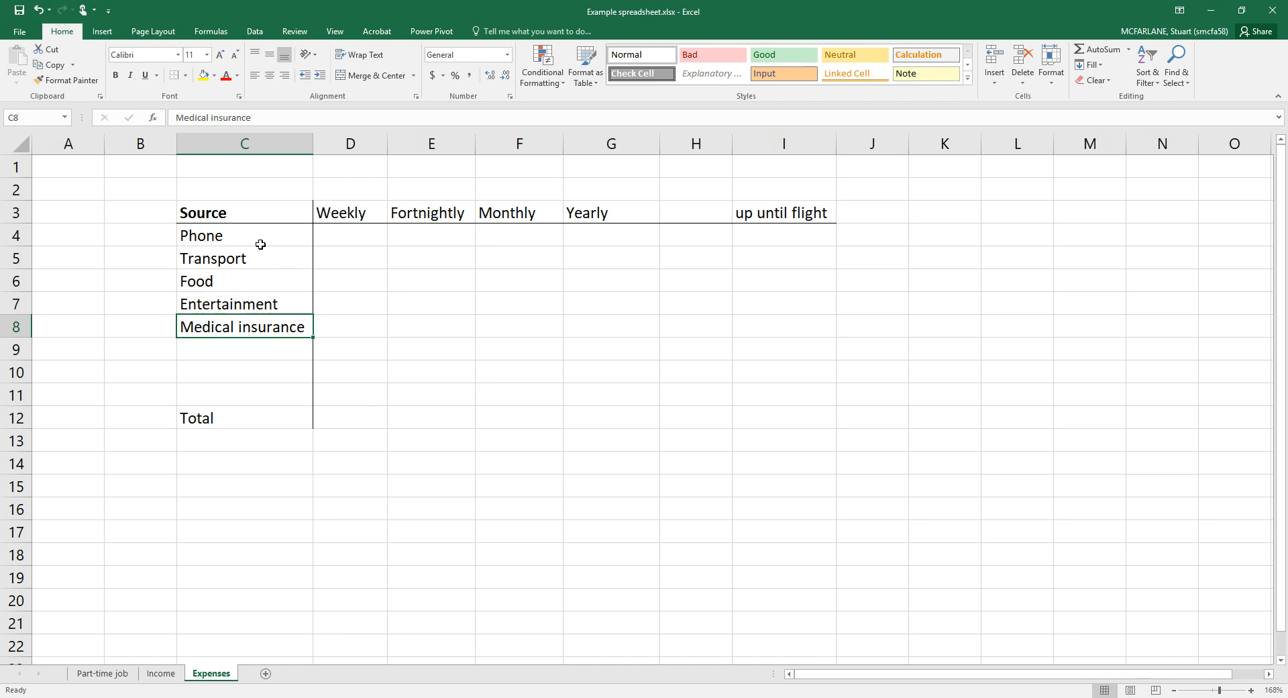
pyautogui.press('Down')
pyautogui.press('Down')
pyautogui.press('Down')
pyautogui.press('Up')
pyautogui.press('Up')
pyautogui.press('Up')
pyautogui.press('Up')
pyautogui.press('Up')
pyautogui.press('Up')
pyautogui.press('Down')
pyautogui.press('Down')
pyautogui.press('Down')
pyautogui.press('Down')
pyautogui.press('Down')
pyautogui.press('Down')
pyautogui.press('Up')
pyautogui.press('Up')
pyautogui.press('Up')
pyautogui.press('Down')
pyautogui.press('Down')
pyautogui.press('Down')
pyautogui.press('Up')
pyautogui.press('Up')
pyautogui.press('Up')
pyautogui.press('Up')
pyautogui.press('Up')
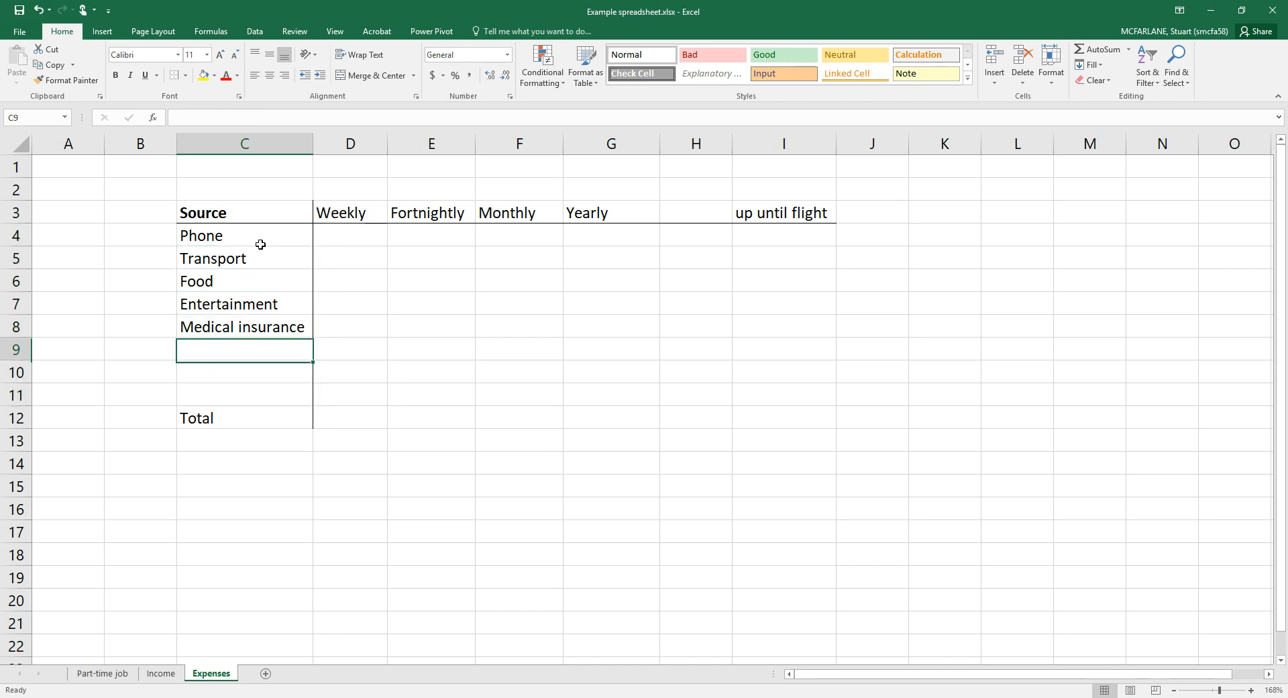
pyautogui.press('Right')
pyautogui.press('Right')
pyautogui.press('Up')
pyautogui.press('Up')
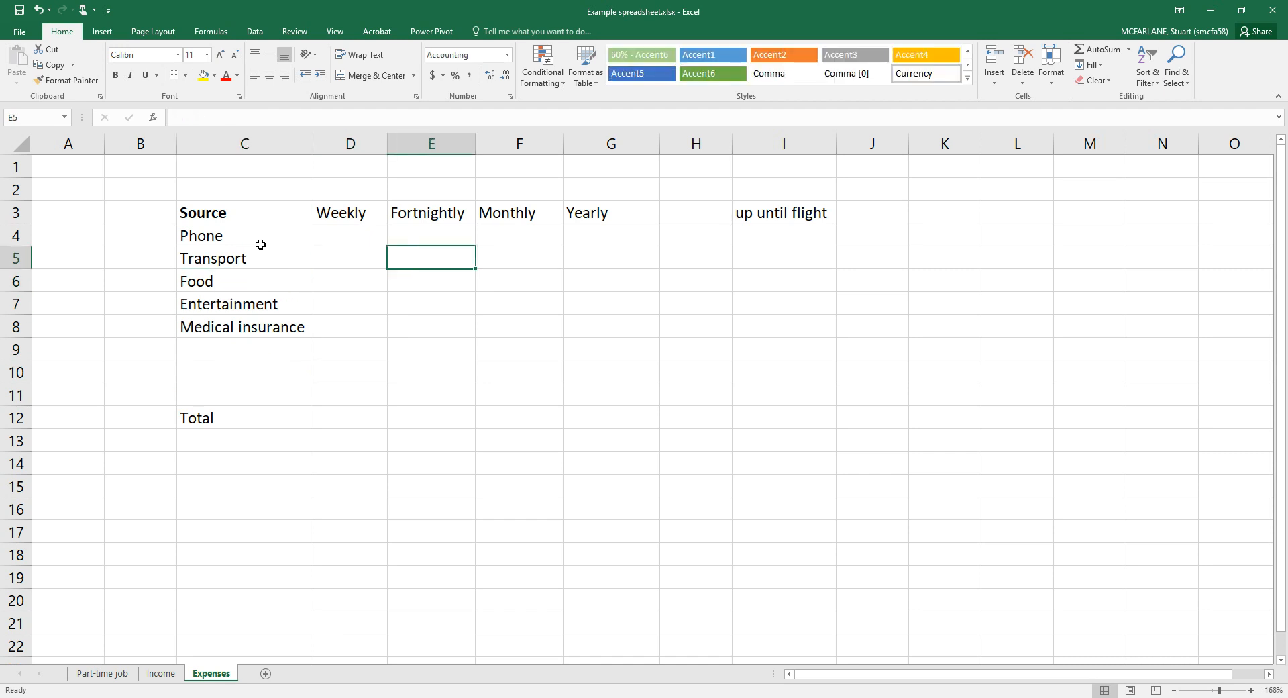
pyautogui.press('Left')
pyautogui.press('Left')
pyautogui.press('Left')
pyautogui.press('Right')
pyautogui.press('Down')
pyautogui.press('Down')
pyautogui.press('Down')
pyautogui.press('Down')
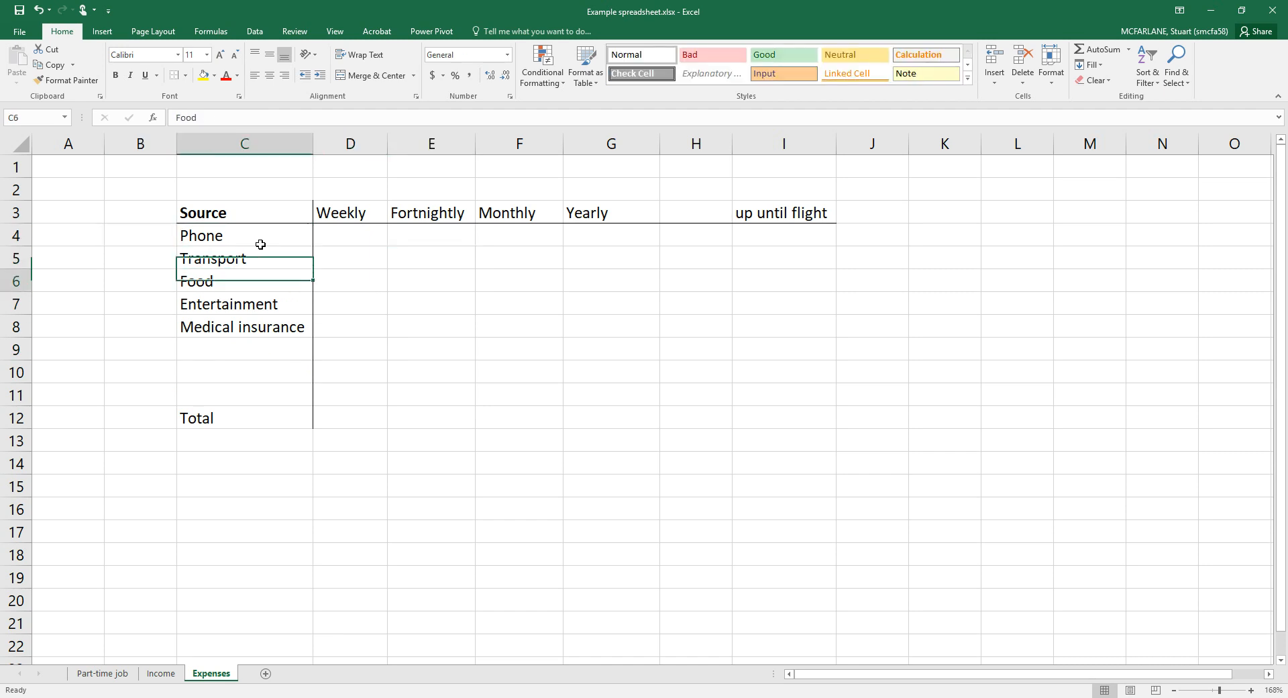
pyautogui.press('Up')
pyautogui.press('Up')
pyautogui.press('Up')
pyautogui.press('Up')
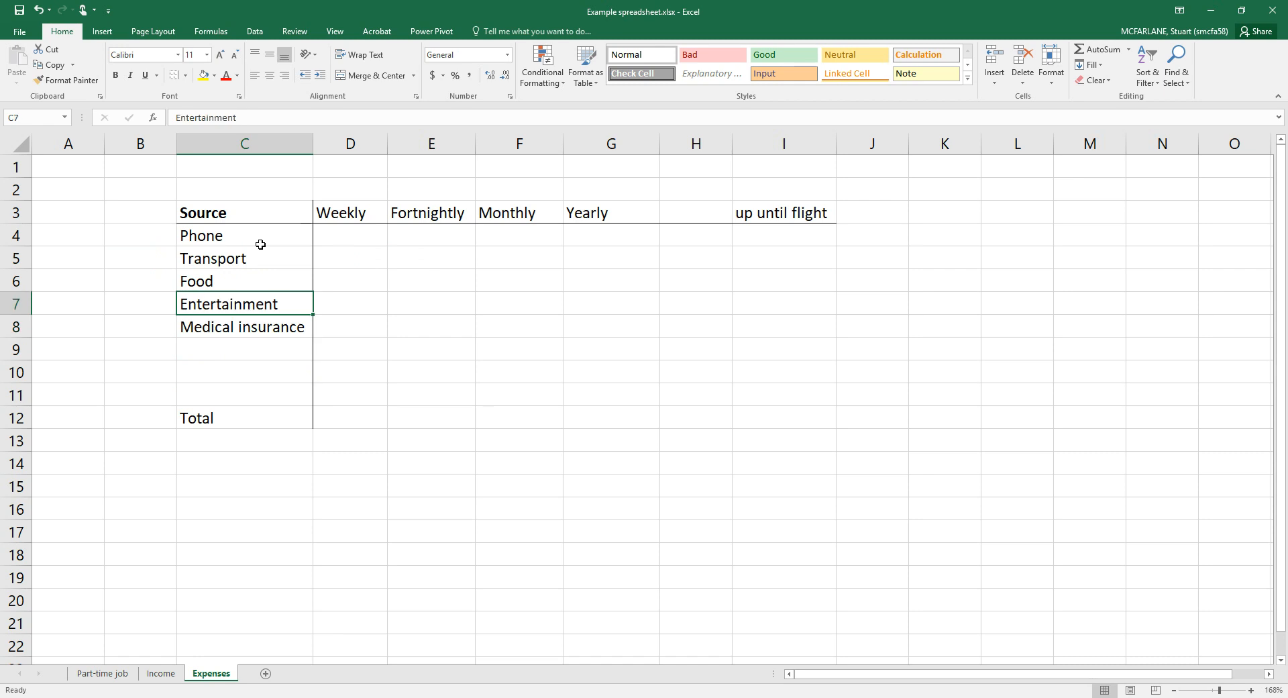
pyautogui.press('Right')
pyautogui.press('Right')
pyautogui.press('Right')
pyautogui.press('Right')
pyautogui.press('Down')
pyautogui.press('Left')
pyautogui.press('Left')
pyautogui.press('Up')
pyautogui.press('Left')
pyautogui.press('Left')
pyautogui.press('Right')
pyautogui.press('Right')
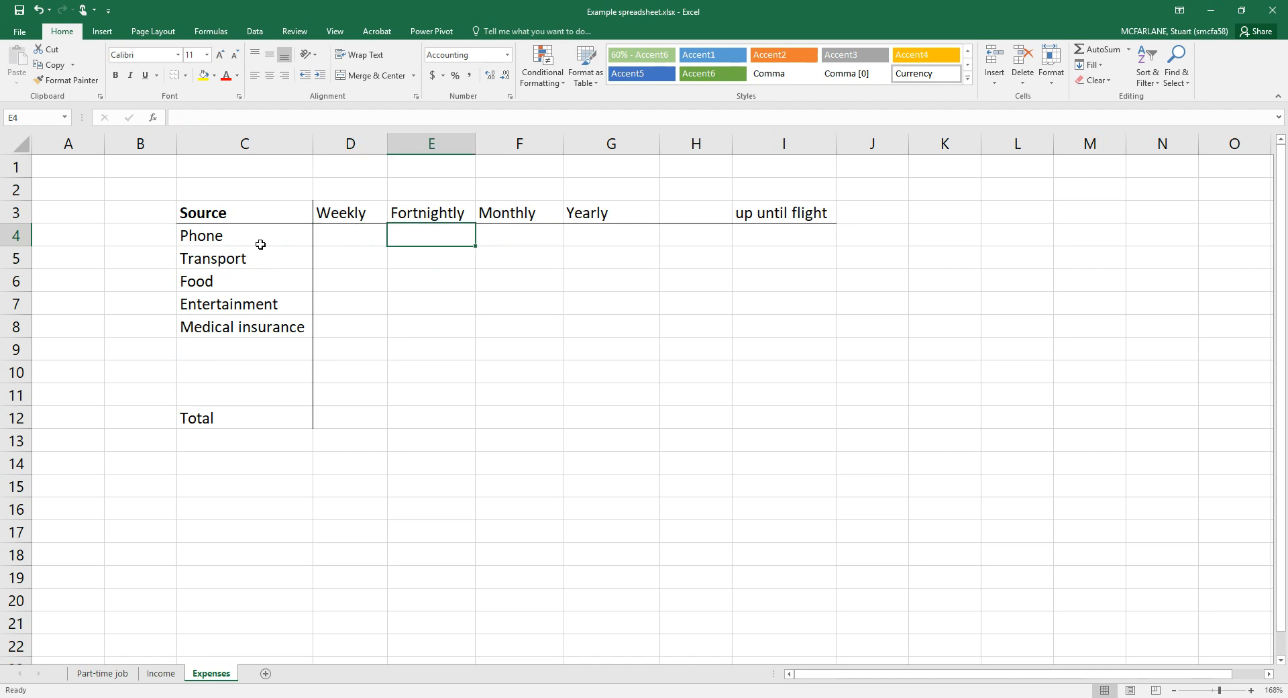
# Enter 35 as the monthly Phone expense in cell F4
pyautogui.press('Right')
pyautogui.press('Right')
pyautogui.press('Left')
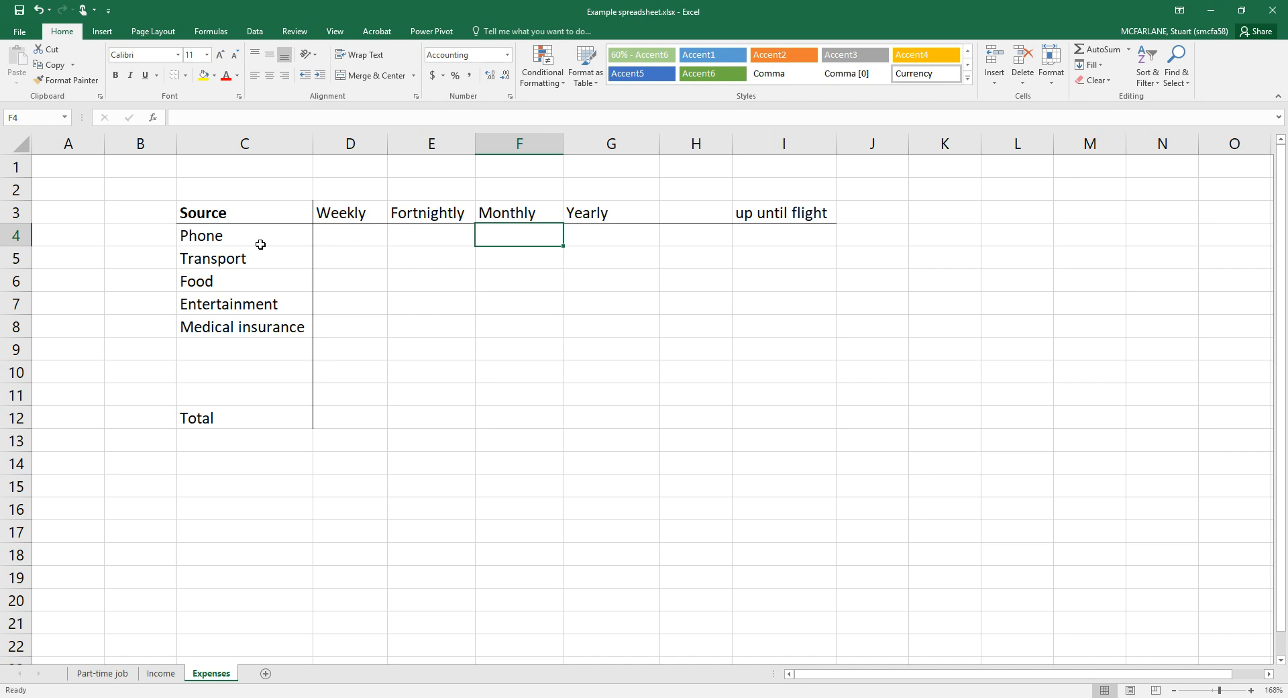
pyautogui.write('35')
pyautogui.press('Return')
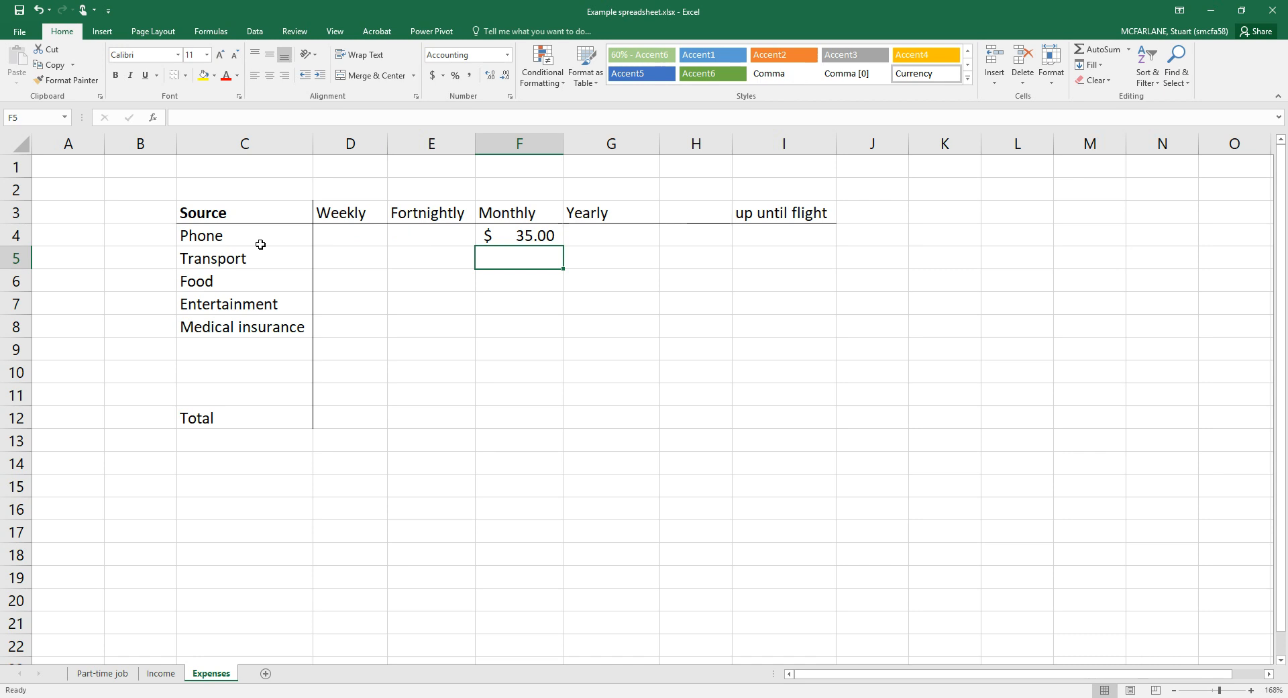
pyautogui.click(352, 242)
pyautogui.click(442, 236)
pyautogui.click(624, 234)
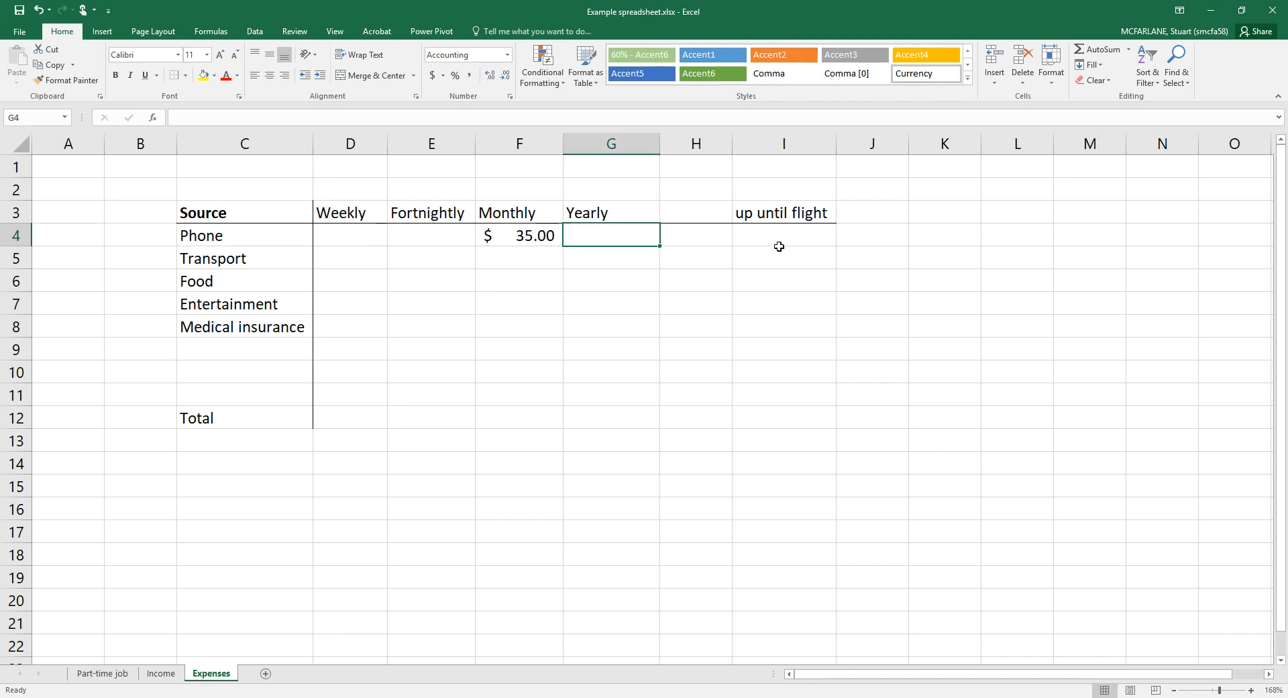
pyautogui.click(783, 241)
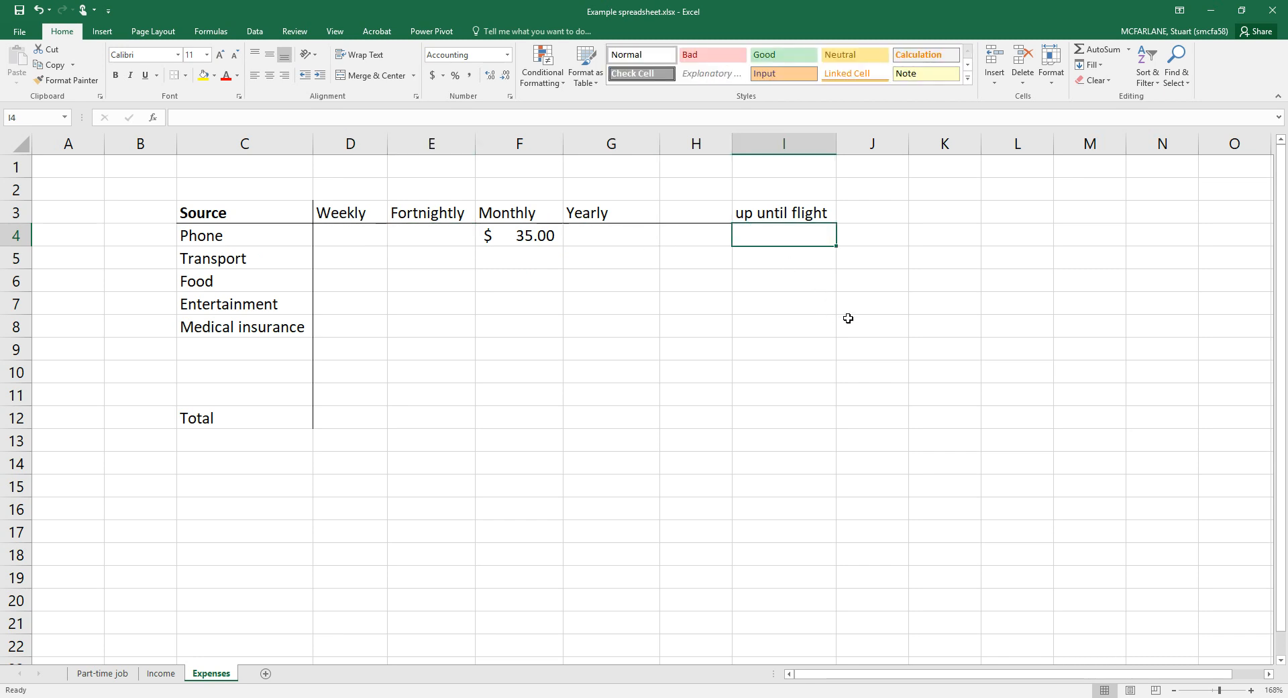
pyautogui.click(530, 235)
# Calculate the yearly Phone expense in G4 from the monthly amount with the formula =F4*12
pyautogui.click(627, 237)
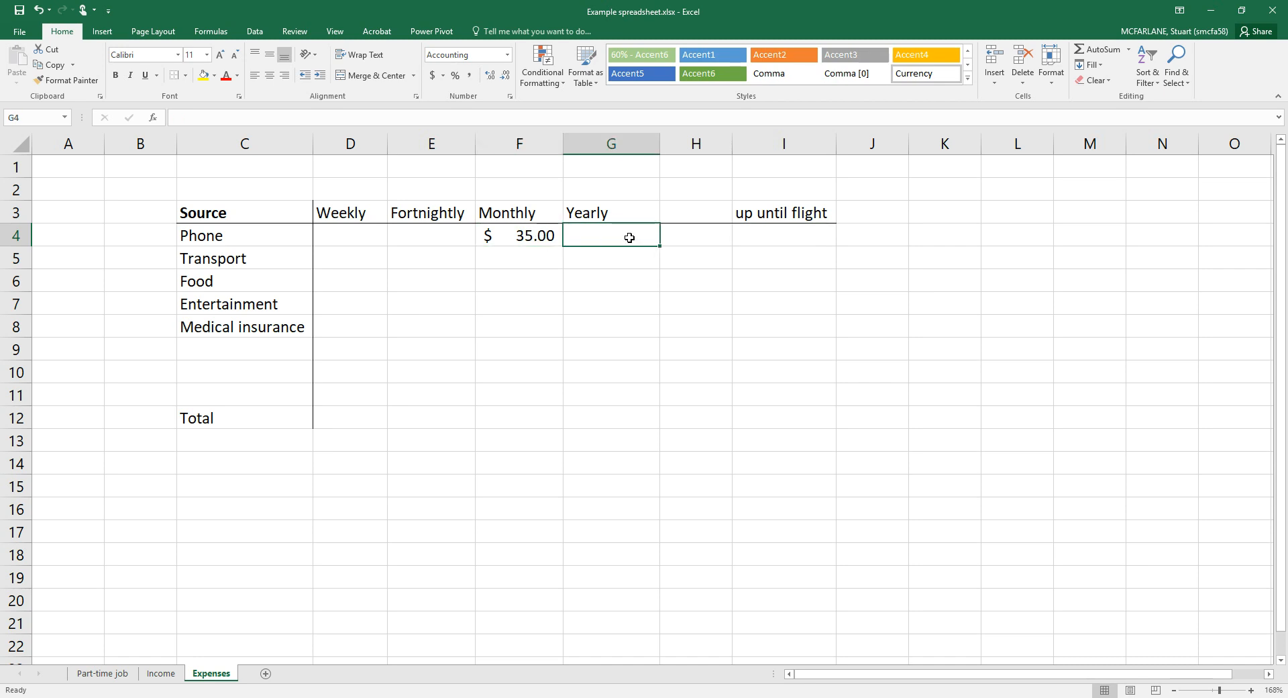
pyautogui.write('=')
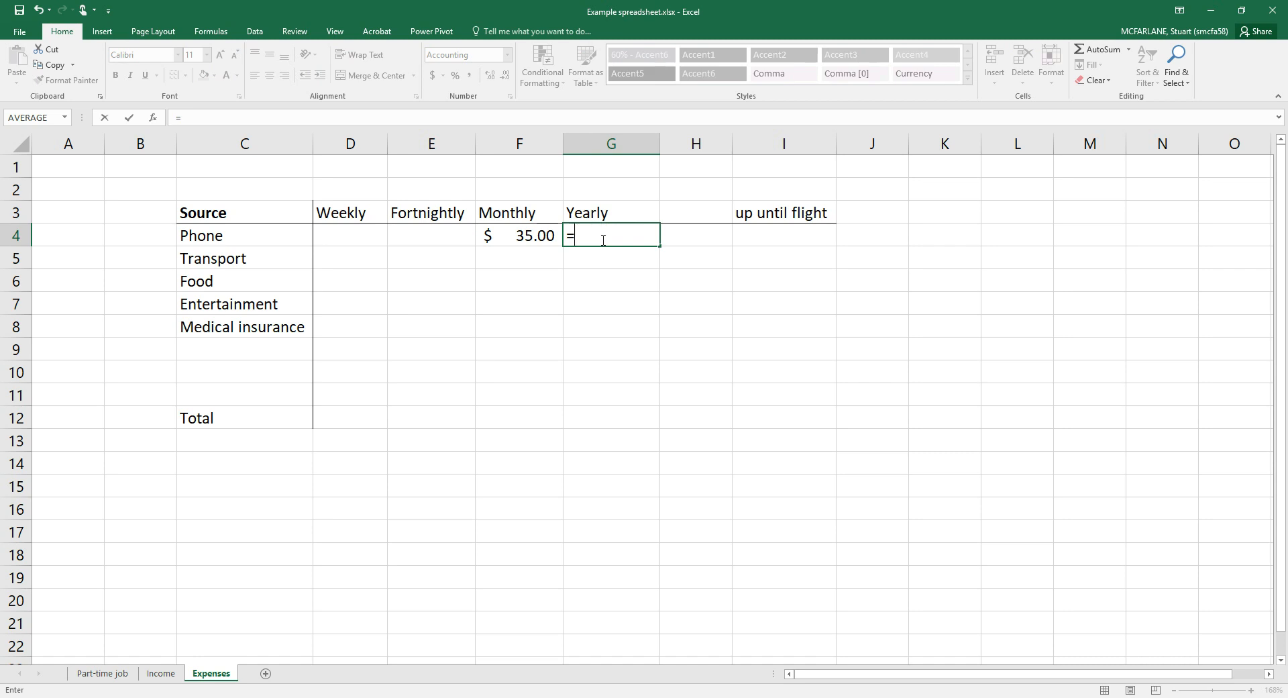
pyautogui.click(531, 235)
pyautogui.write('*12')
pyautogui.press('Return')
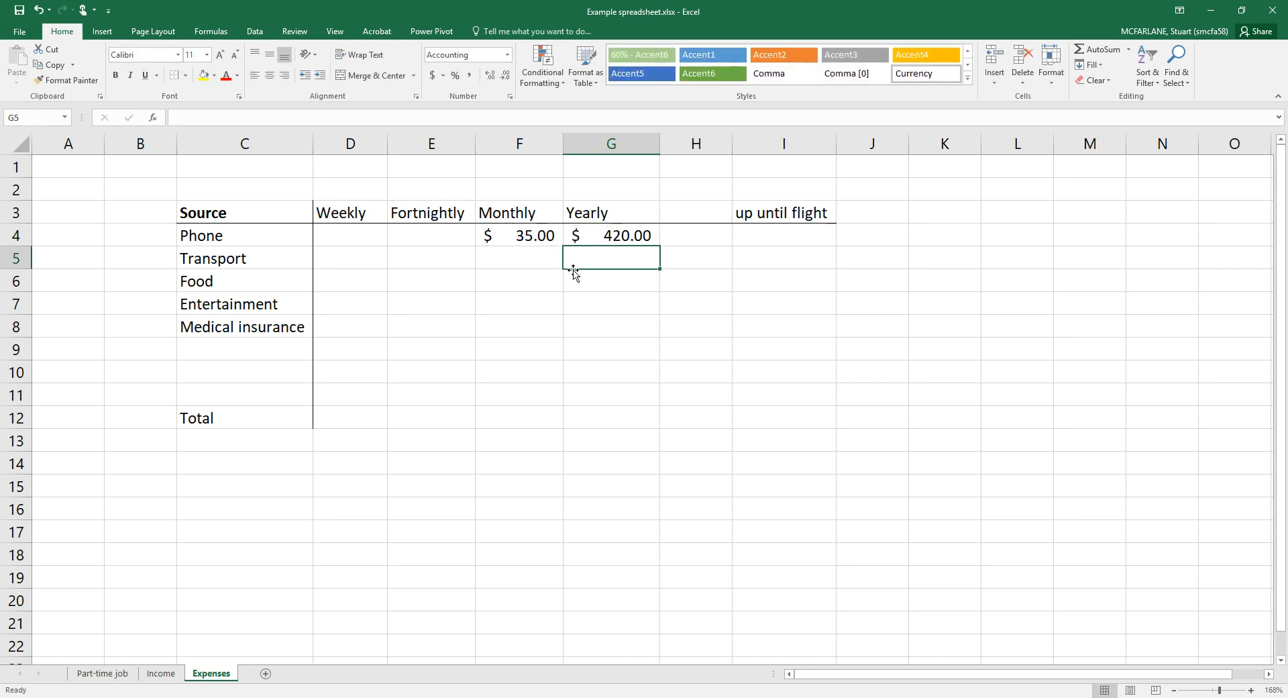
pyautogui.click(604, 235)
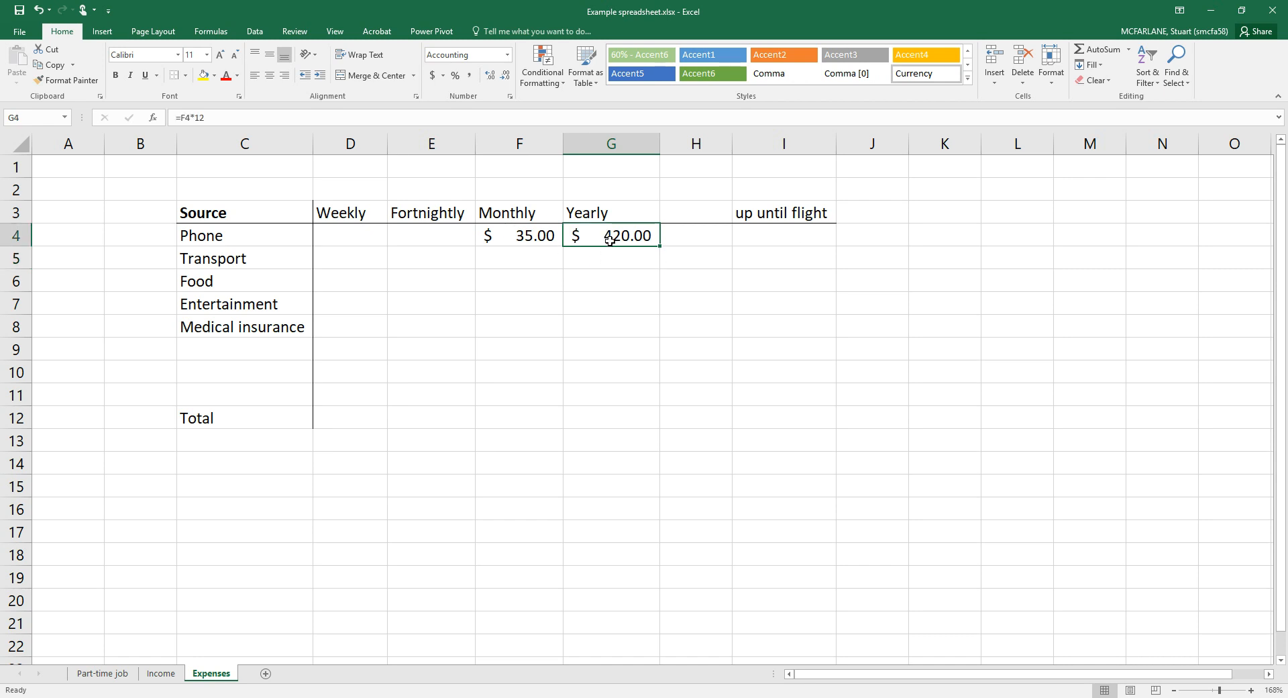
# Calculate the weekly Phone expense in D4 from the yearly amount with the formula =G4/365*7
pyautogui.click(345, 232)
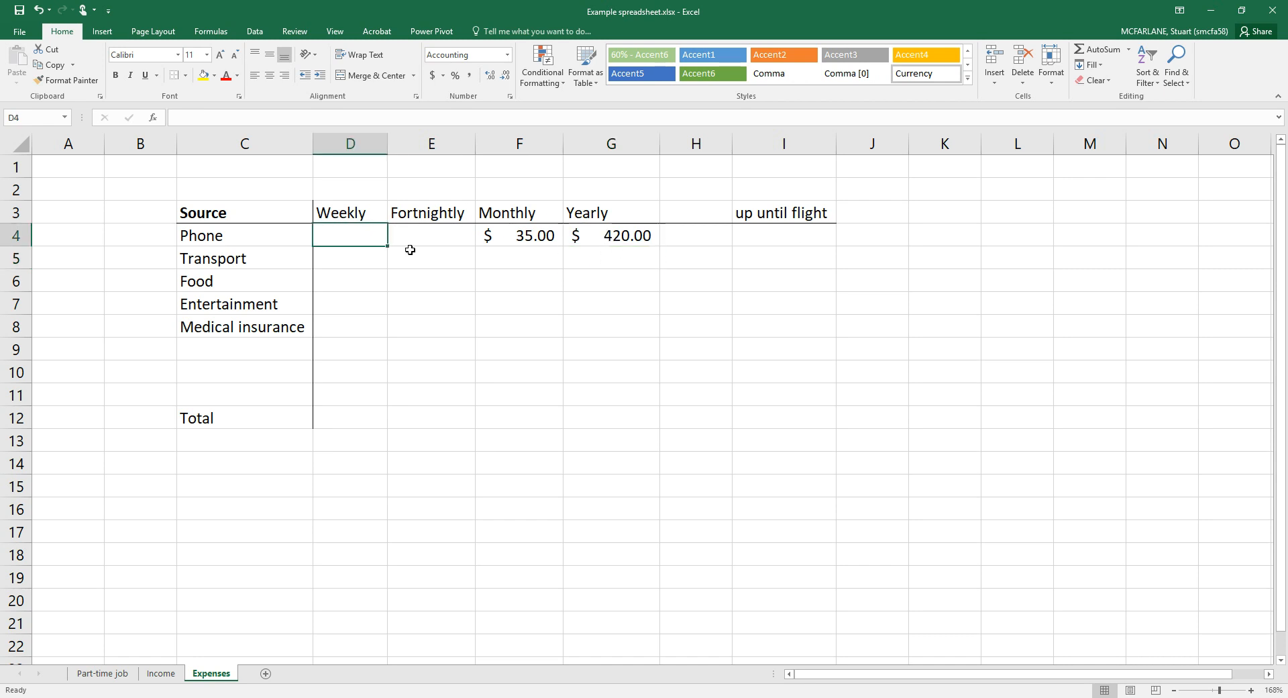
pyautogui.write('=')
pyautogui.click(610, 242)
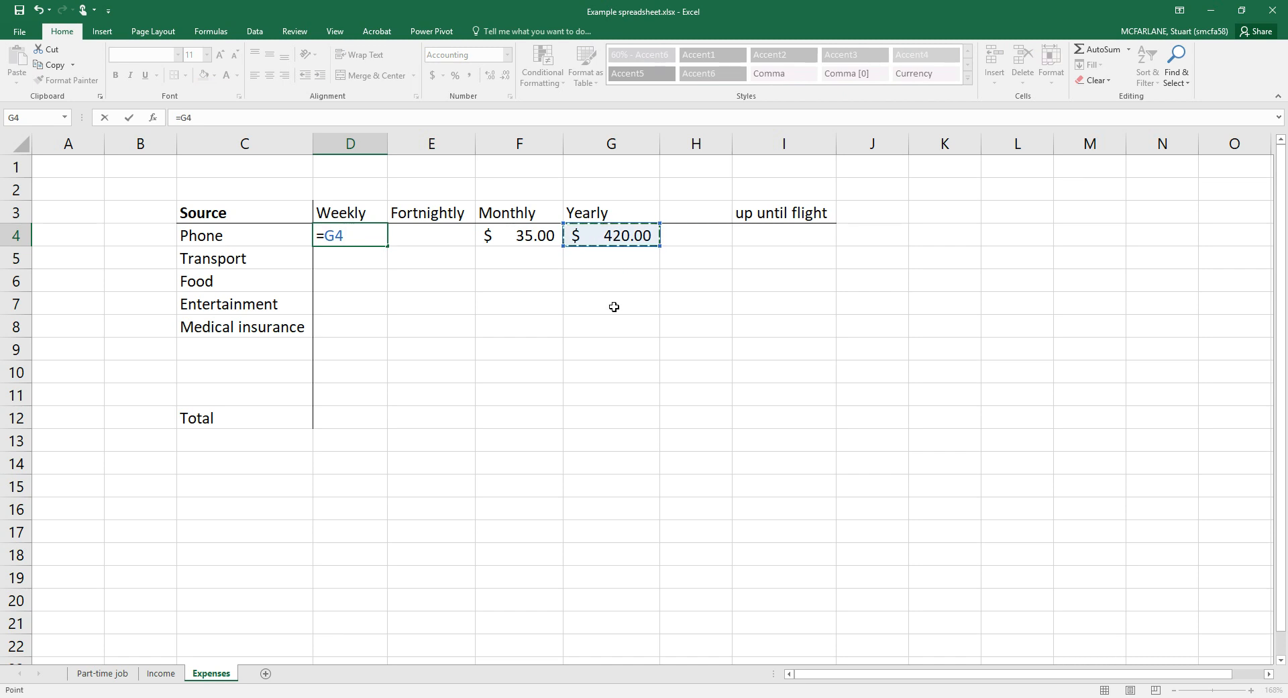
pyautogui.write('/365')
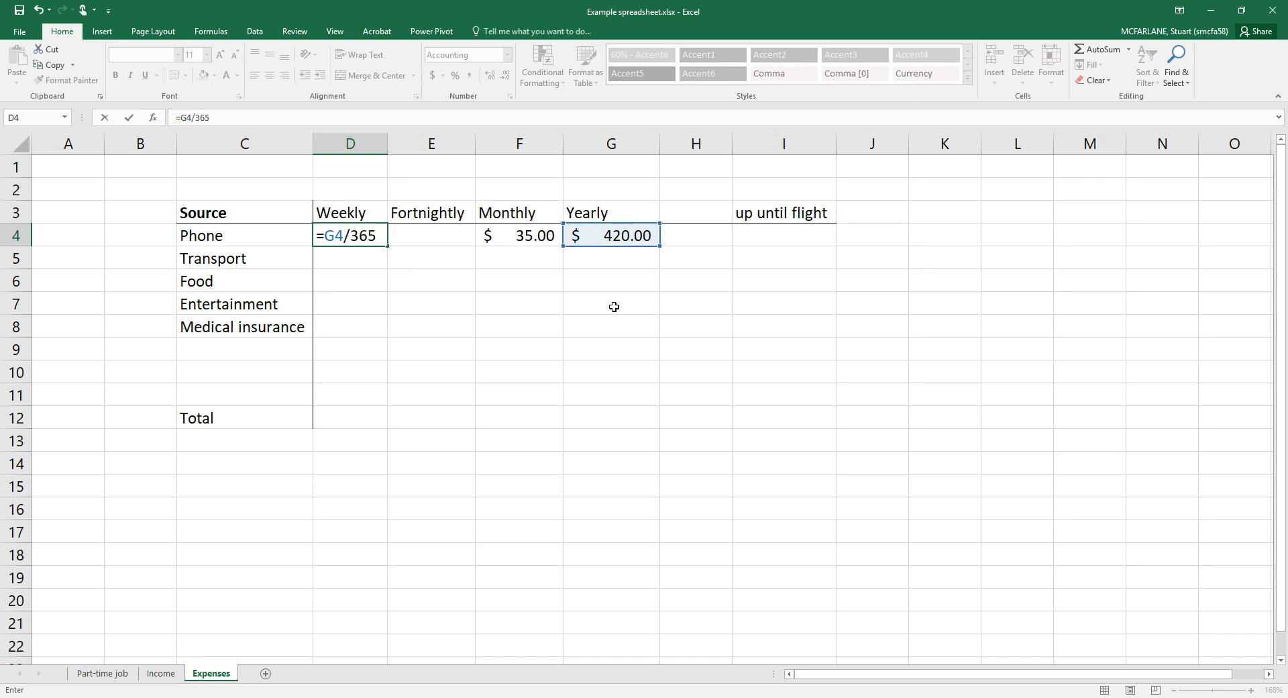
pyautogui.write('*7')
pyautogui.press('Return')
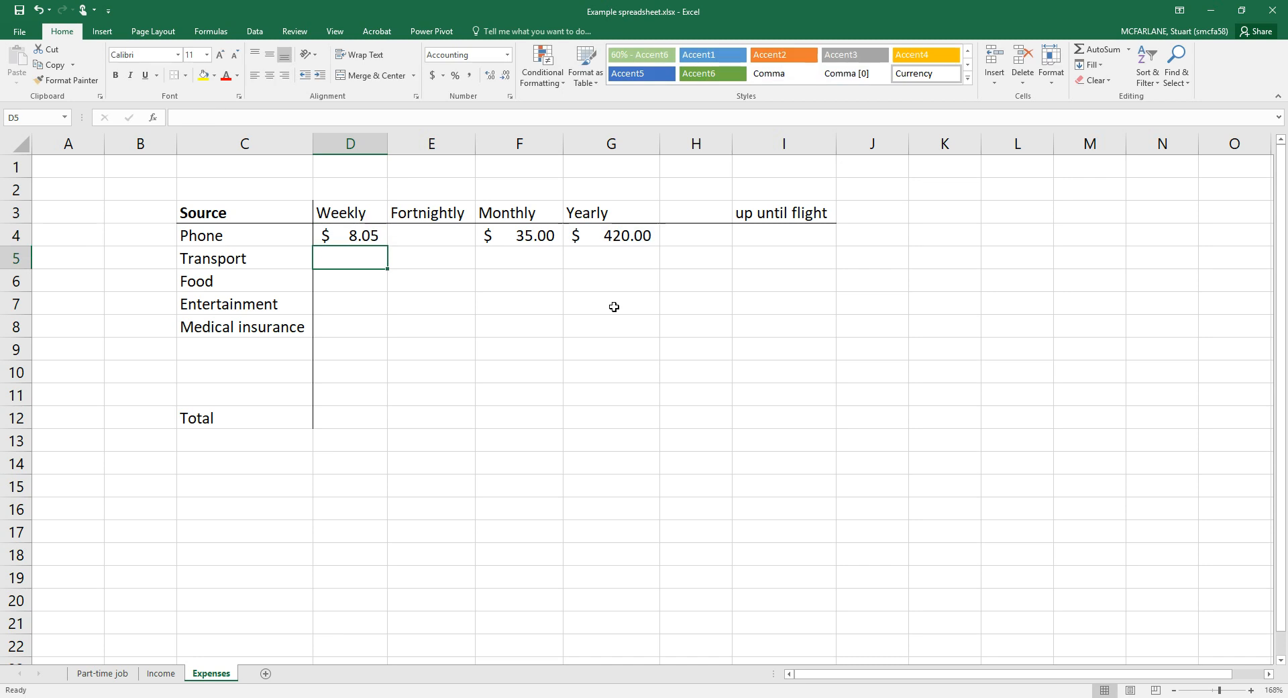
# Calculate the fortnightly Phone expense in E4 by doubling the weekly amount with the formula =D4*2
pyautogui.click(449, 242)
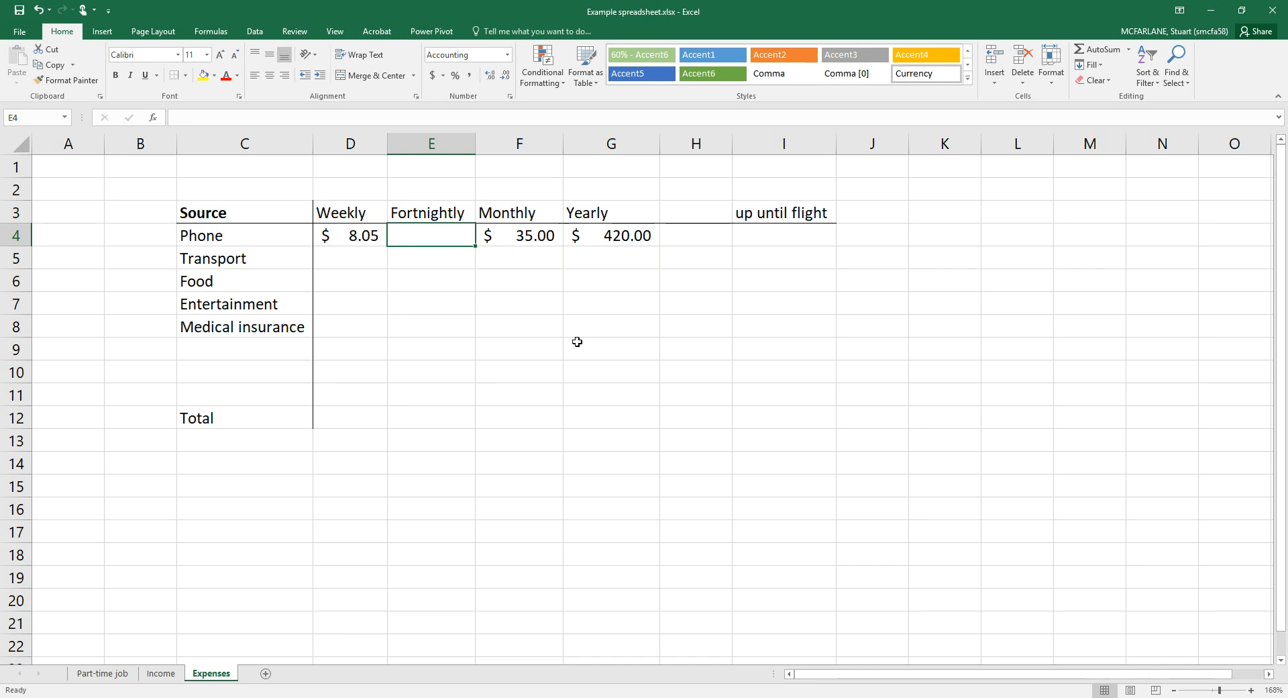
pyautogui.write('=')
pyautogui.click(368, 236)
pyautogui.write('*2')
pyautogui.press('Return')
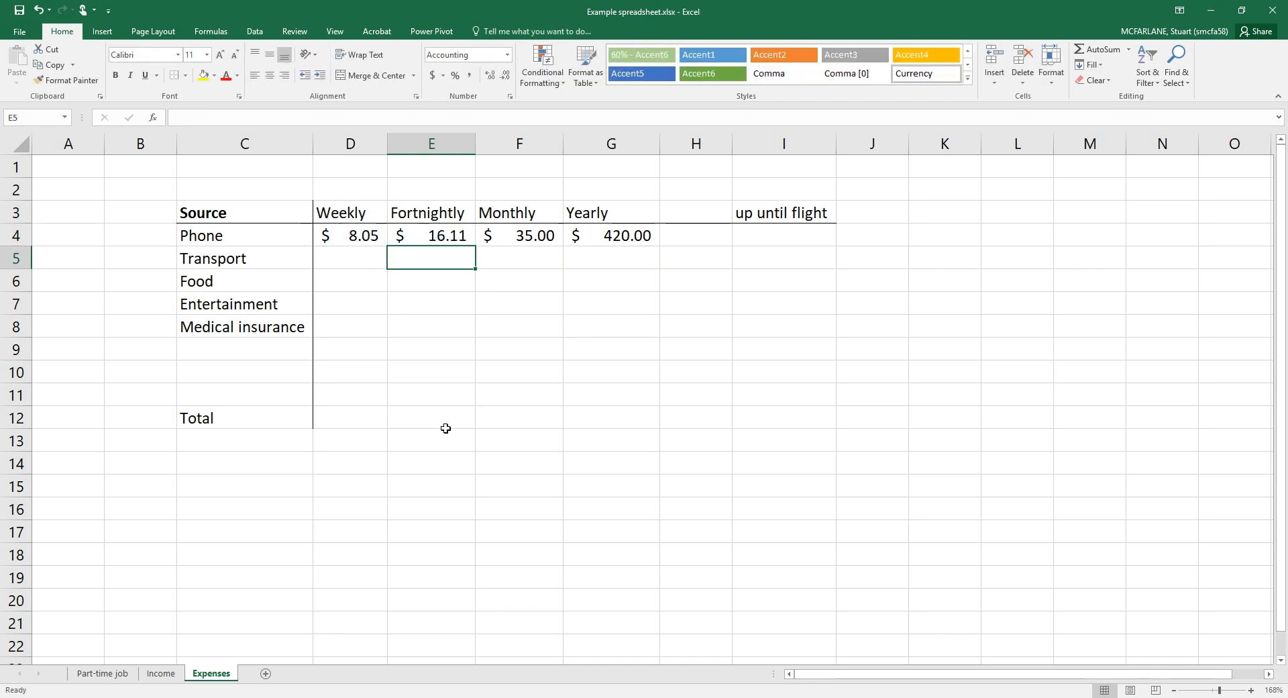
# Check the Youth Allowance "up until flight" formula on the Income sheet, then return to cell I4 on the Expenses sheet
pyautogui.click(783, 235)
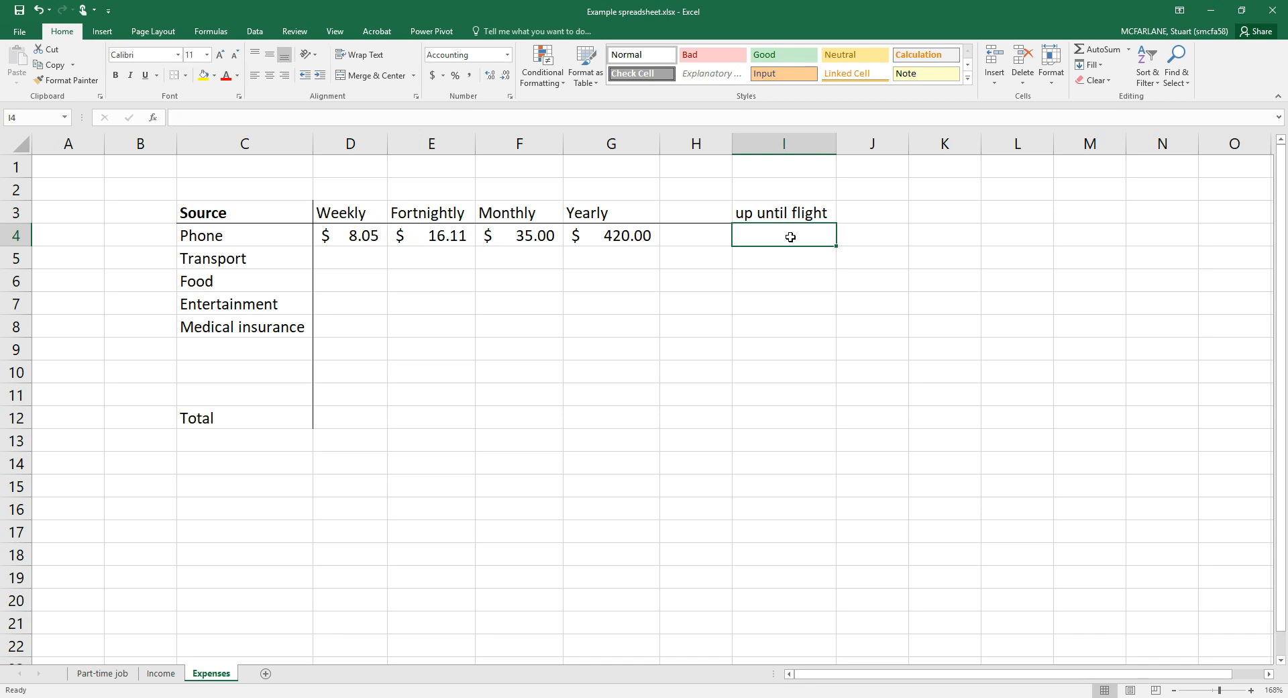
pyautogui.click(161, 673)
pyautogui.doubleClick(868, 255)
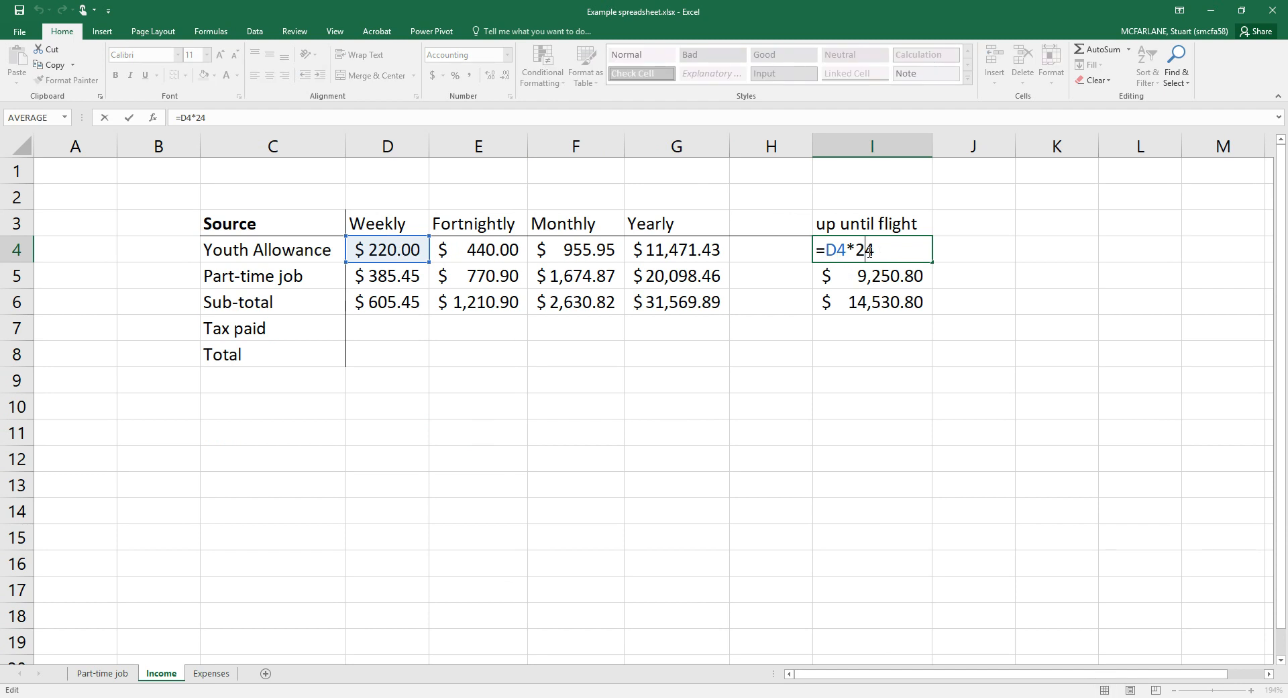
pyautogui.click(353, 503)
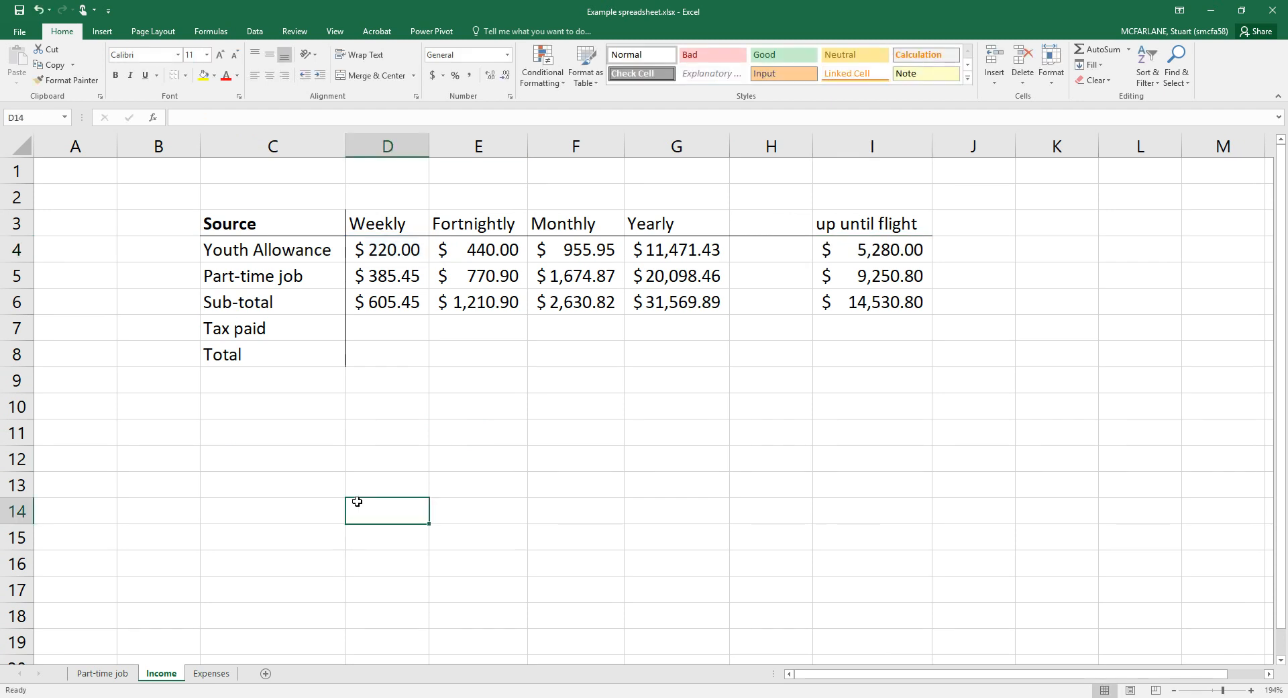
pyautogui.click(211, 673)
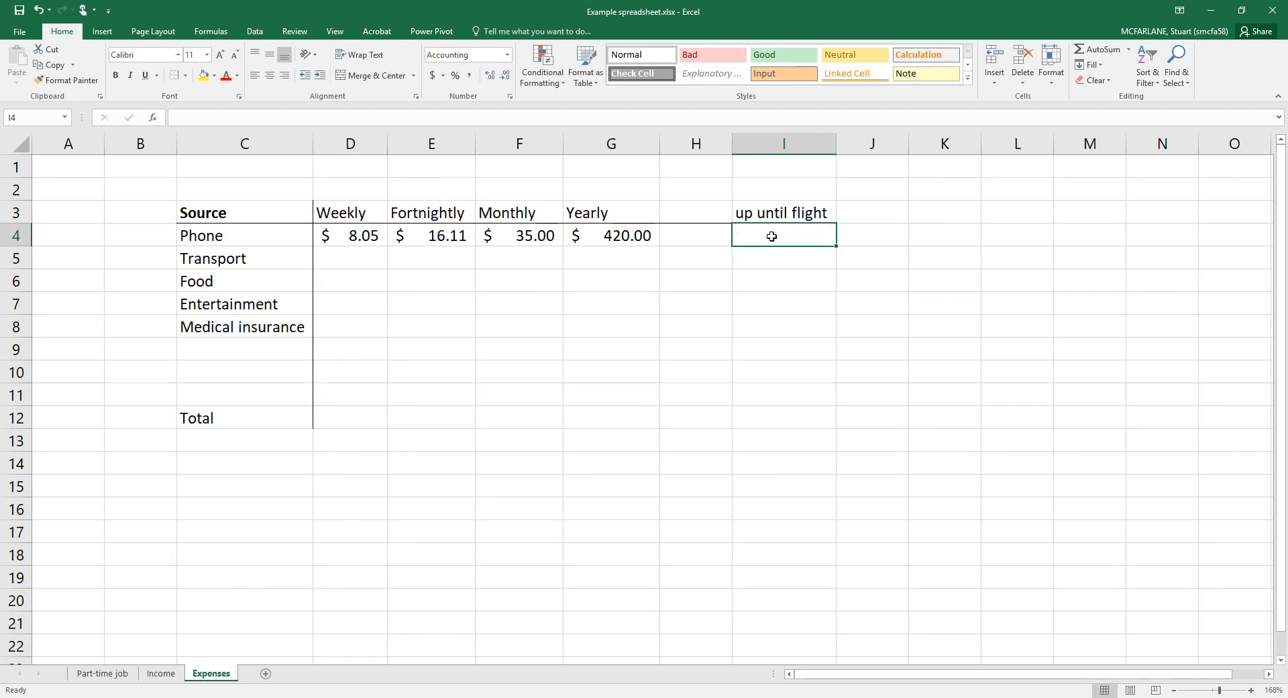
# Calculate the Phone expense up until the flight in I4 from the weekly amount with the formula =D4*24
pyautogui.write('=')
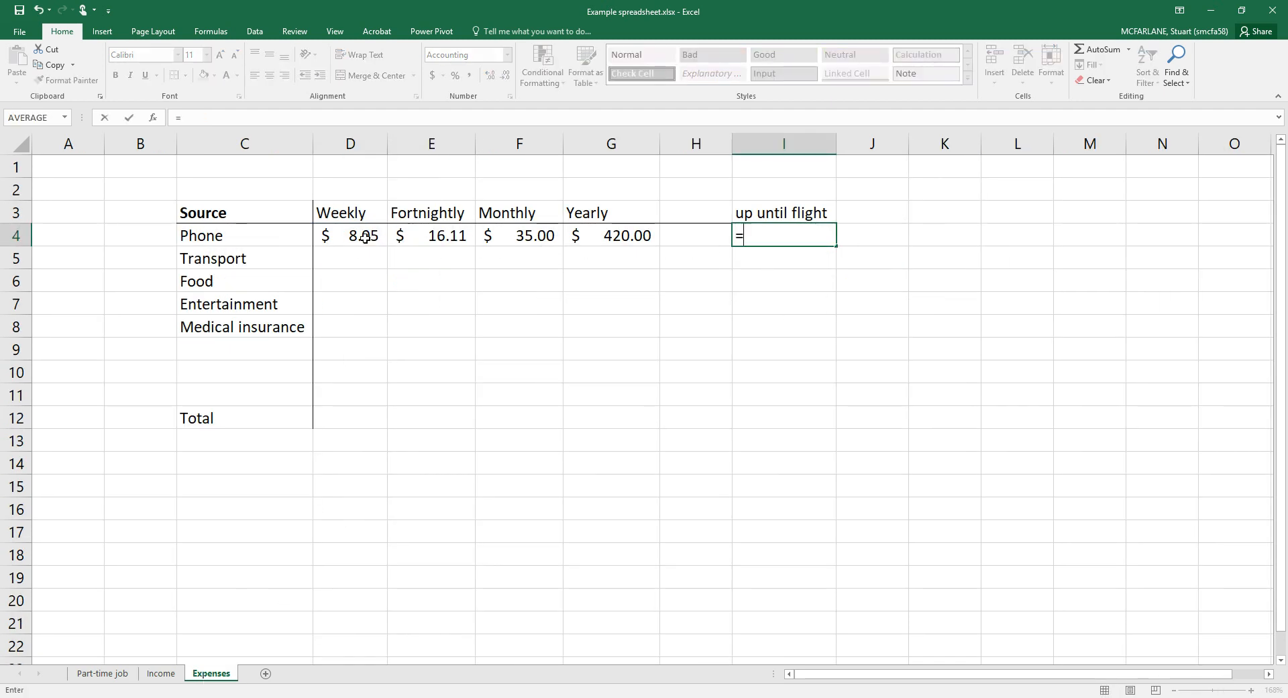
pyautogui.click(363, 237)
pyautogui.write('*24')
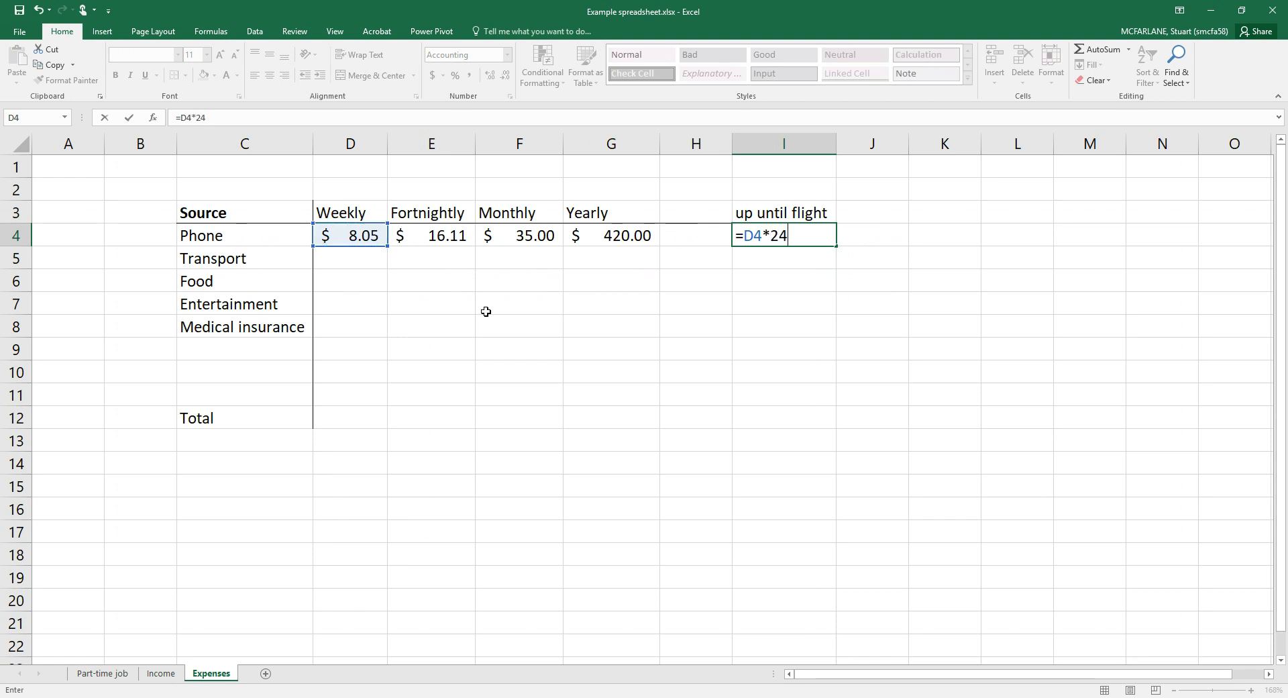
pyautogui.press('Return')
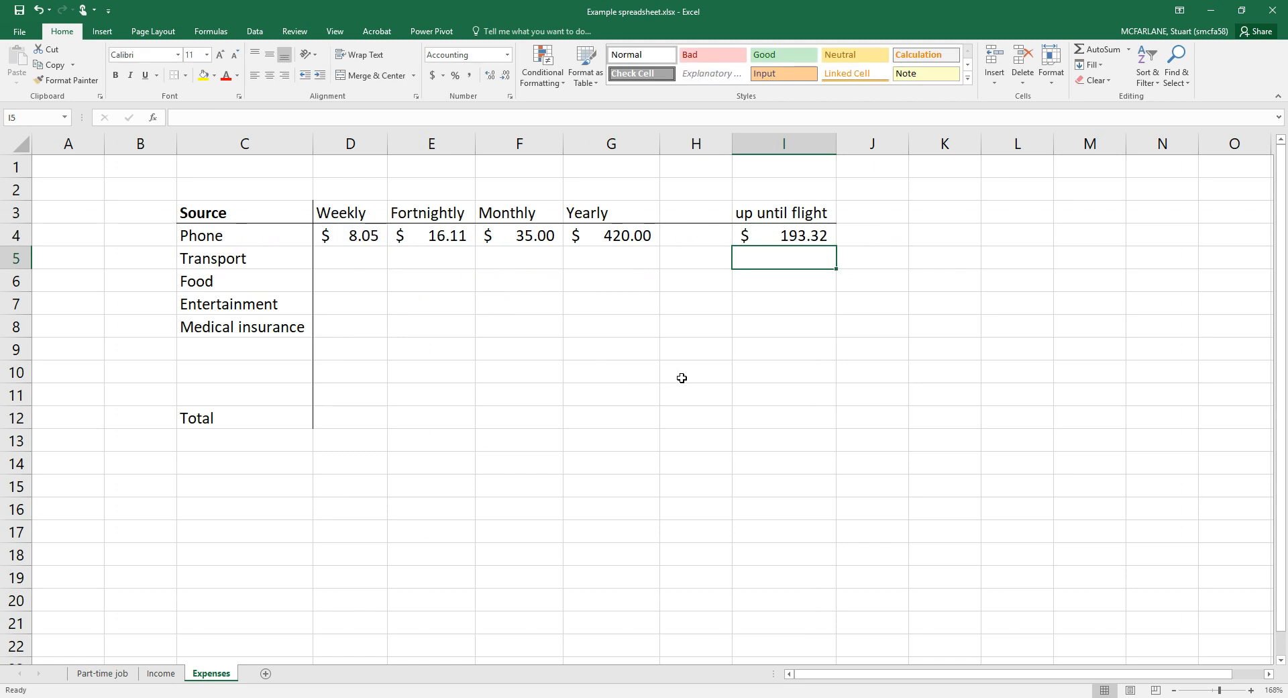
# Recalculate the Phone expense up until the flight in I4 as =F4*5, using the system calendar to count the months through December 2020
pyautogui.press('Up')
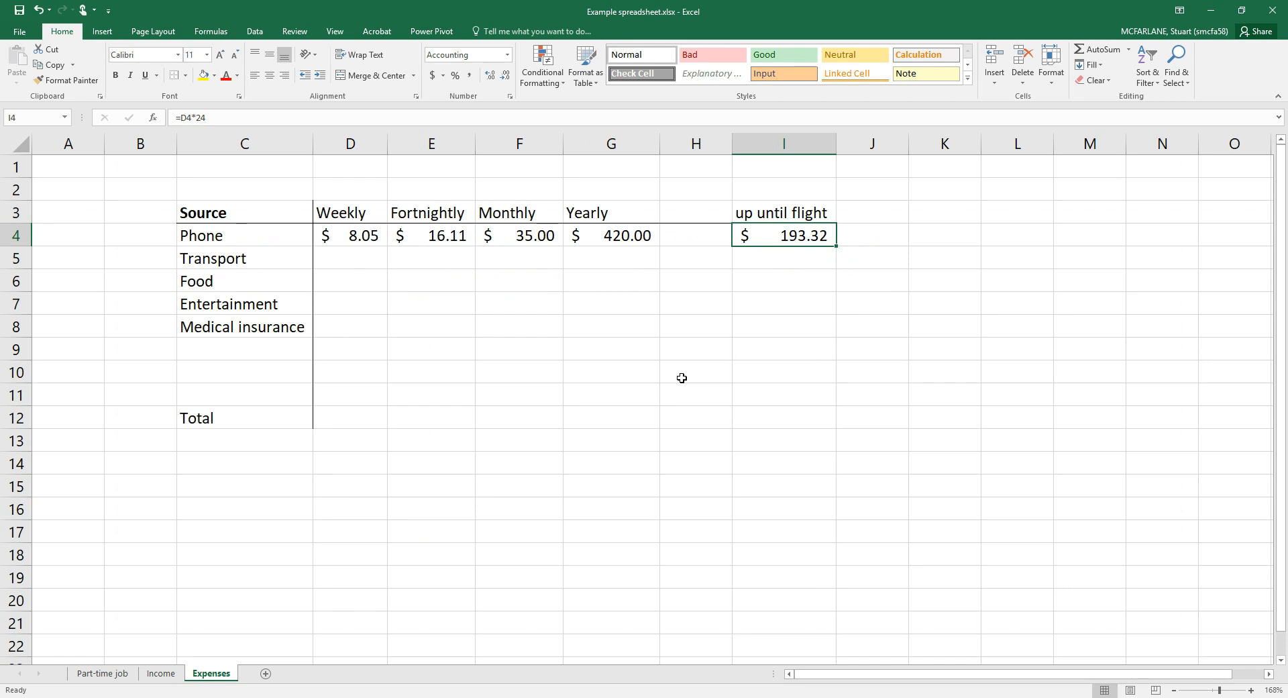
pyautogui.write('=')
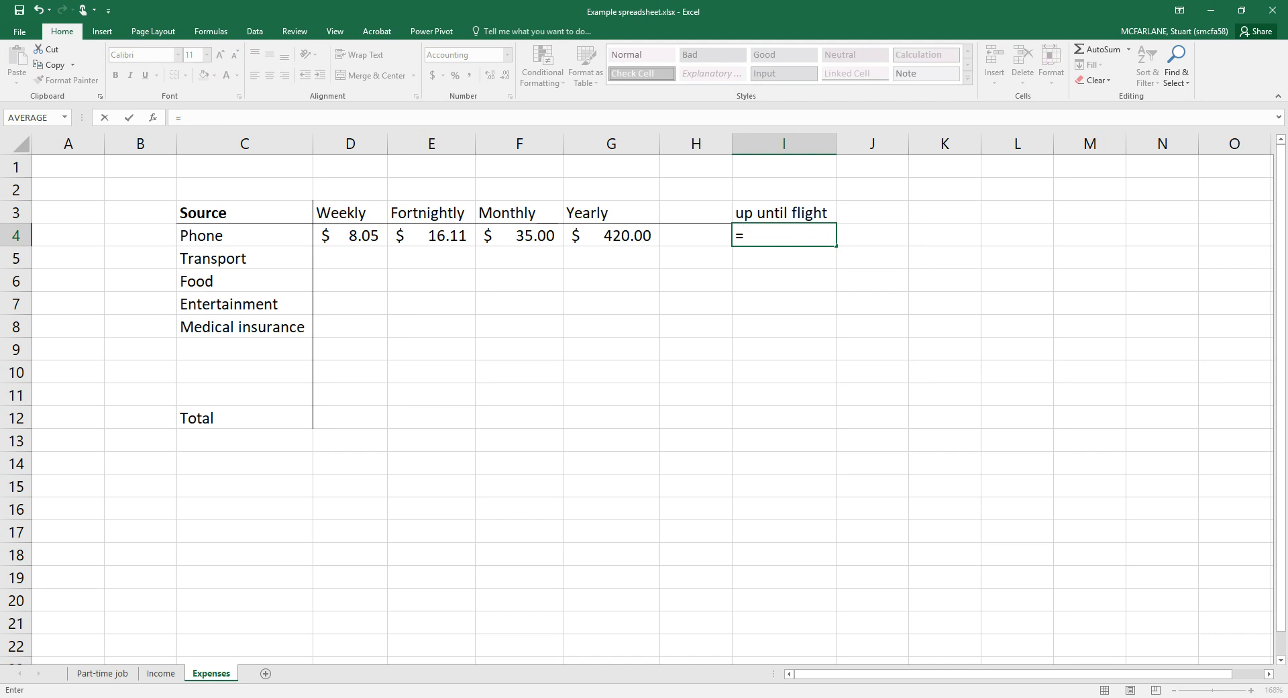
pyautogui.click(1241, 697)
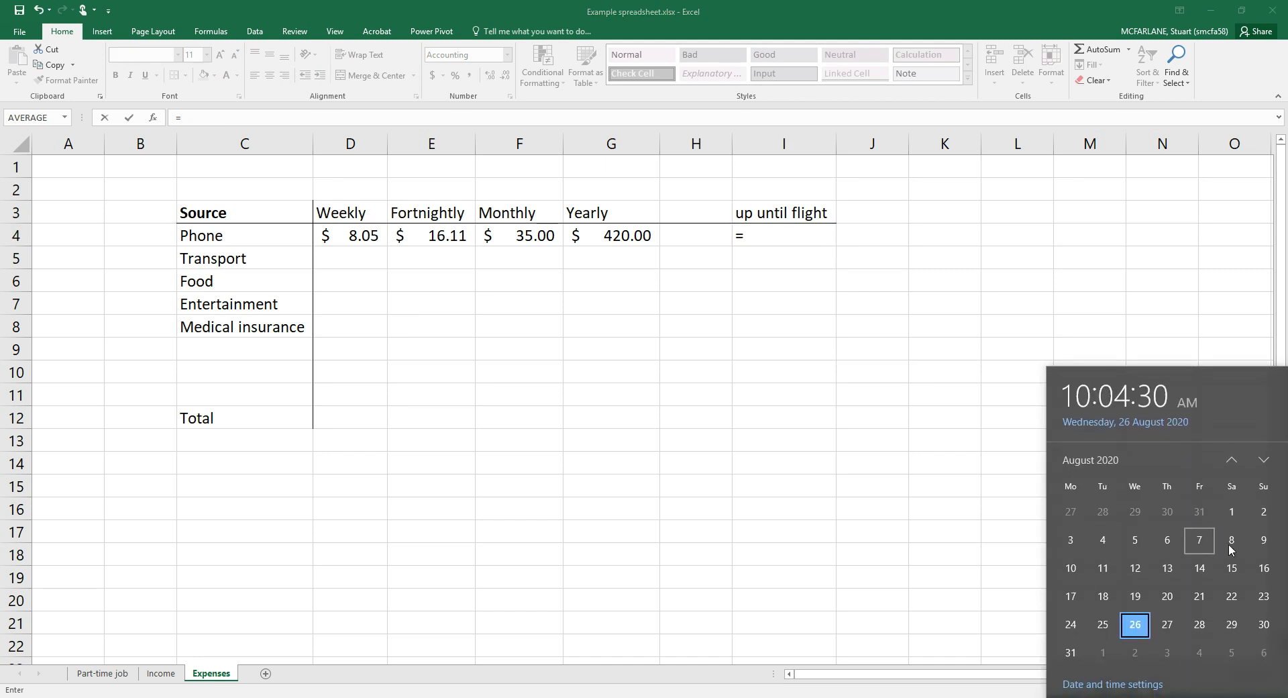
pyautogui.click(1233, 460)
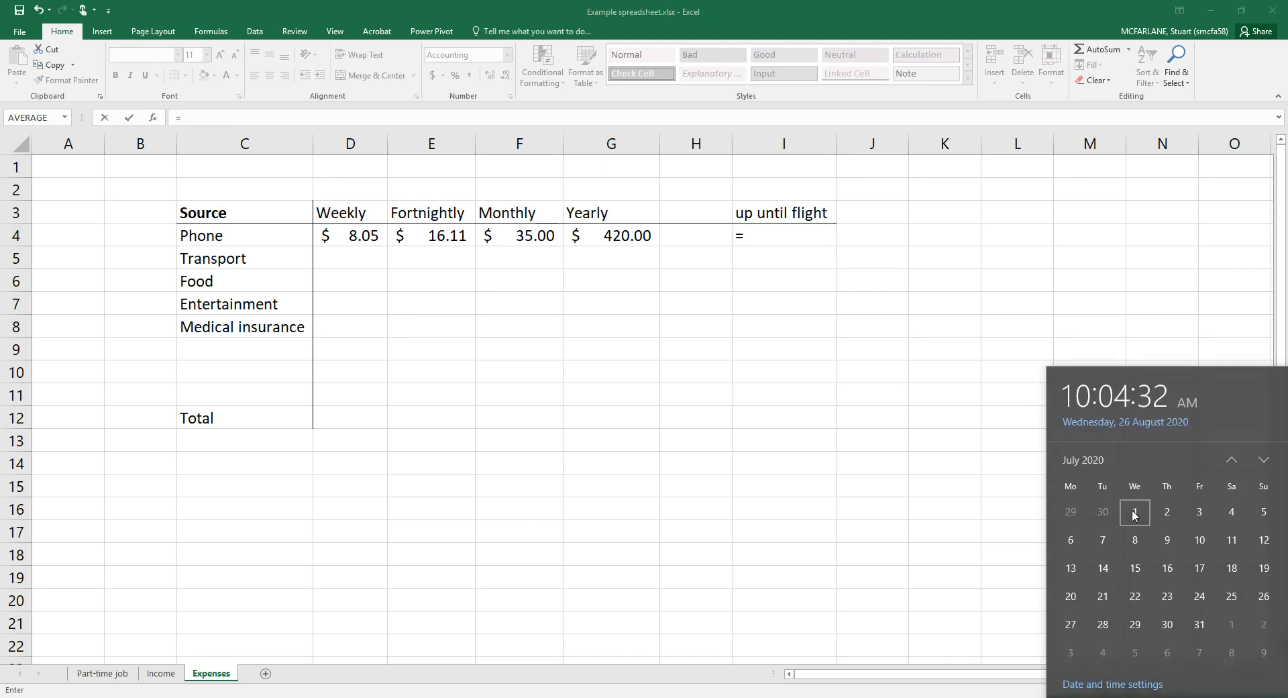
pyautogui.click(1263, 461)
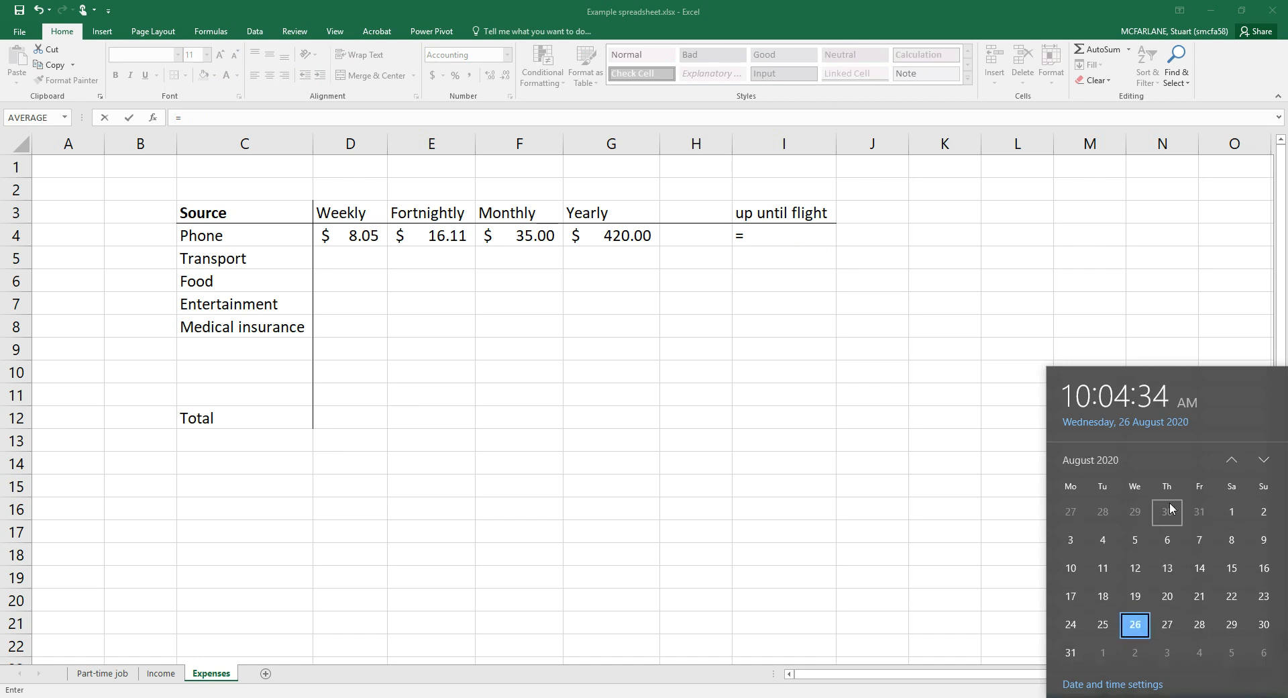
pyautogui.click(1263, 460)
pyautogui.click(1263, 462)
pyautogui.click(1262, 462)
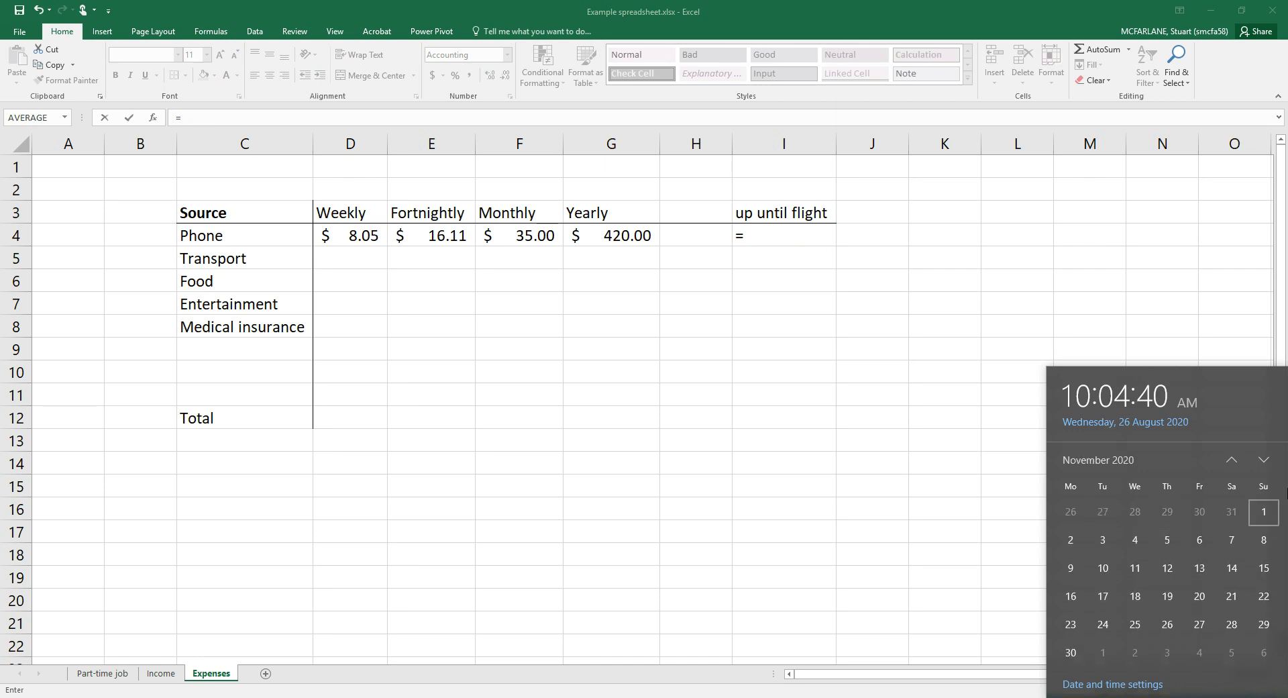
pyautogui.click(1264, 463)
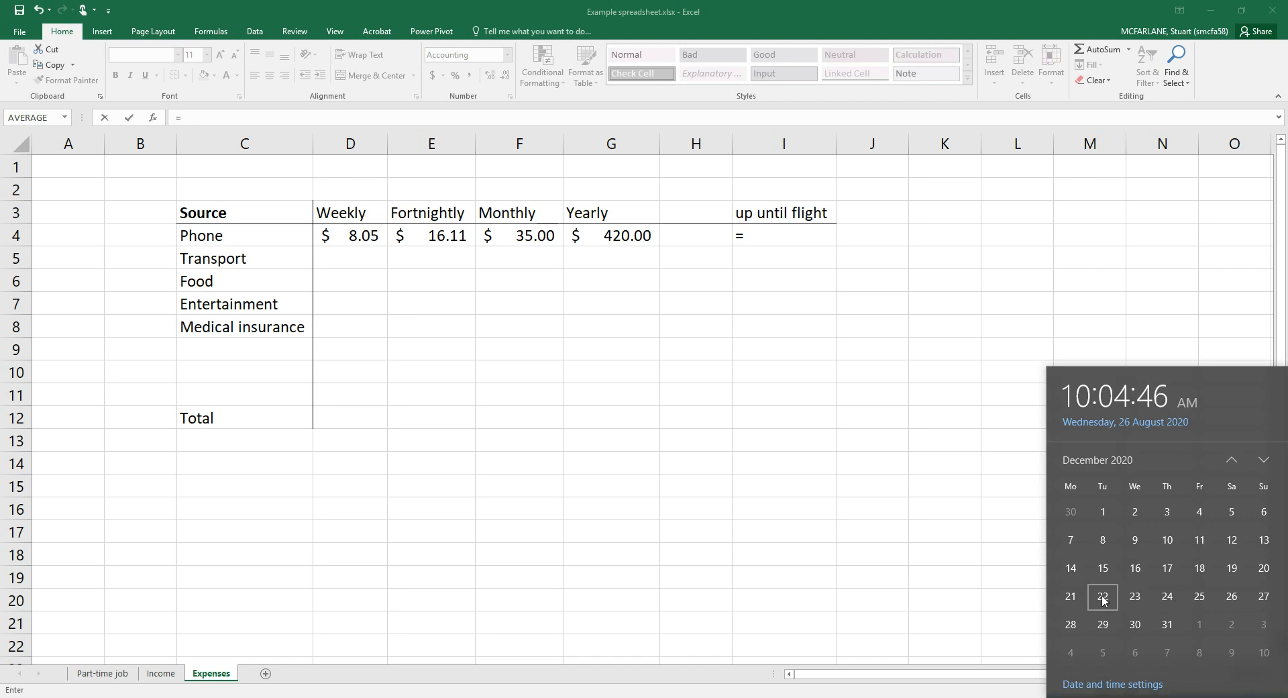
pyautogui.click(776, 295)
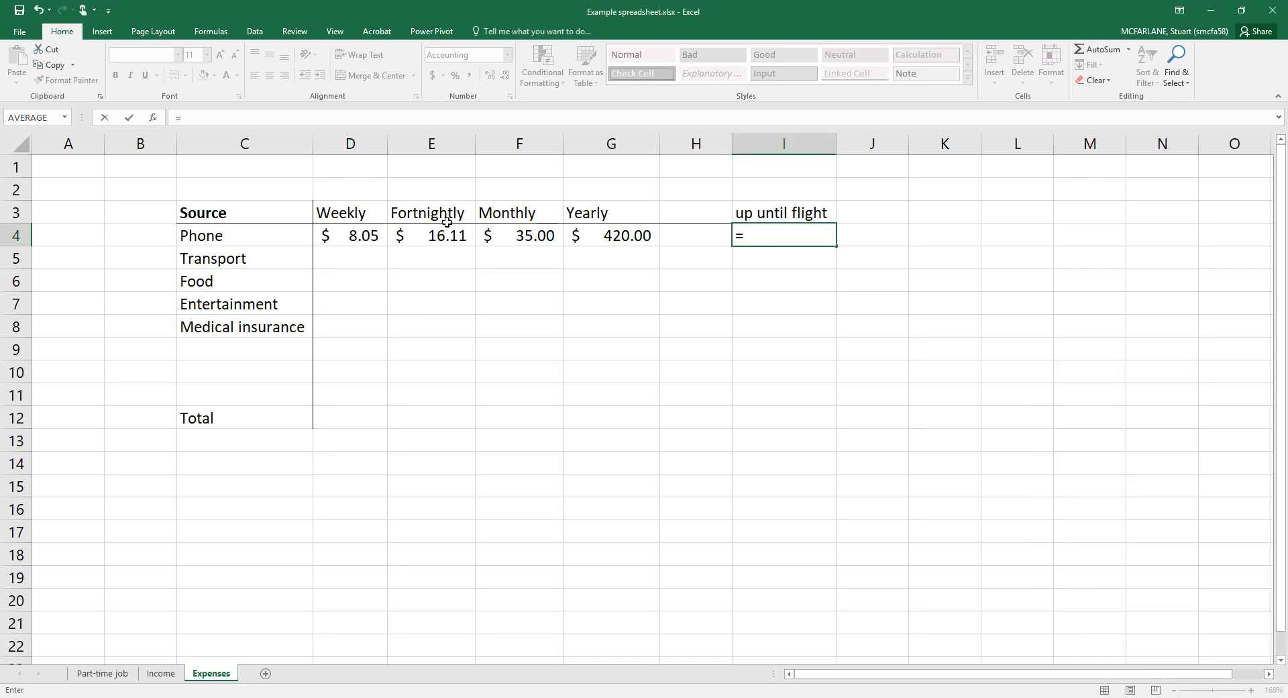
pyautogui.click(520, 235)
pyautogui.write('*5')
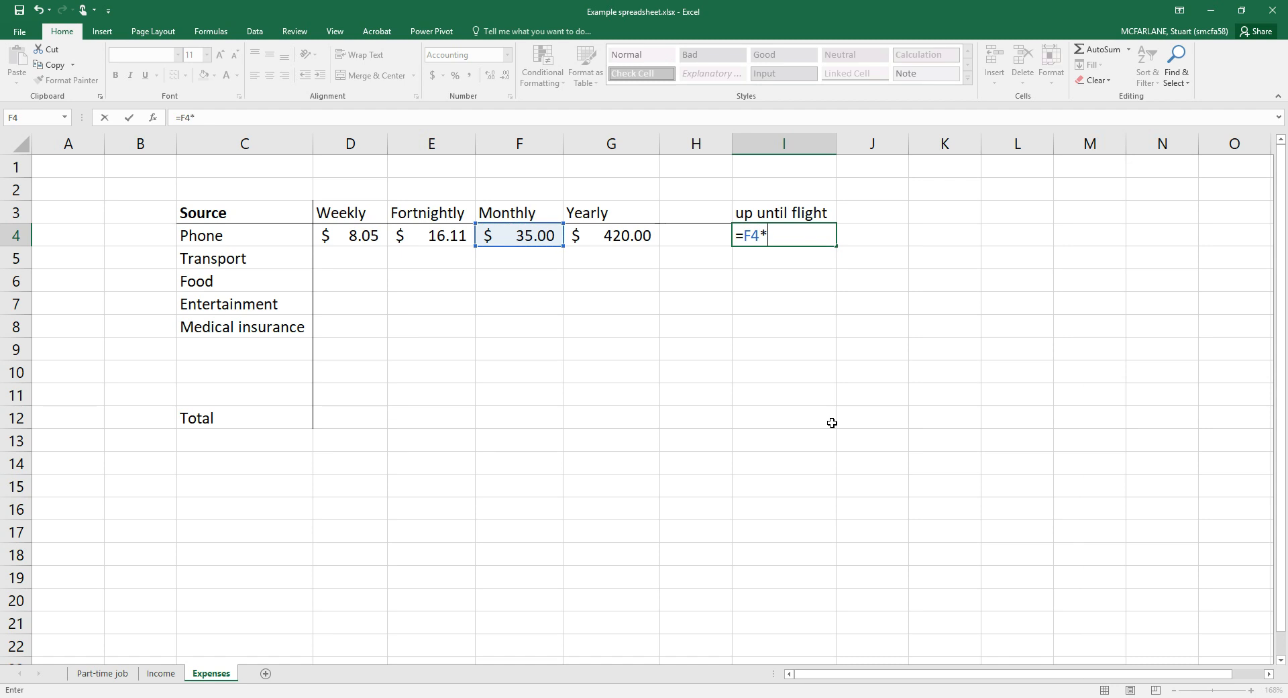
pyautogui.press('Return')
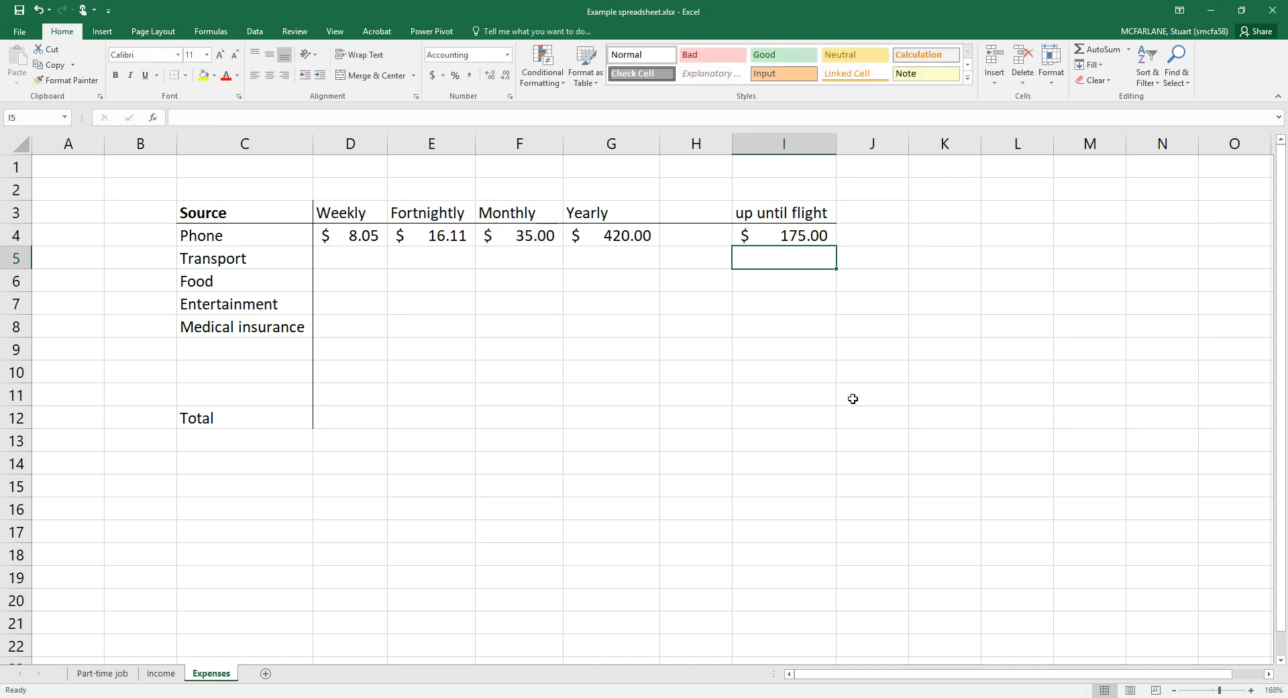
# Enter the weekly expenses in D5:D7: $20 for Transport, $80 for Food and $100 for Entertainment
pyautogui.click(351, 262)
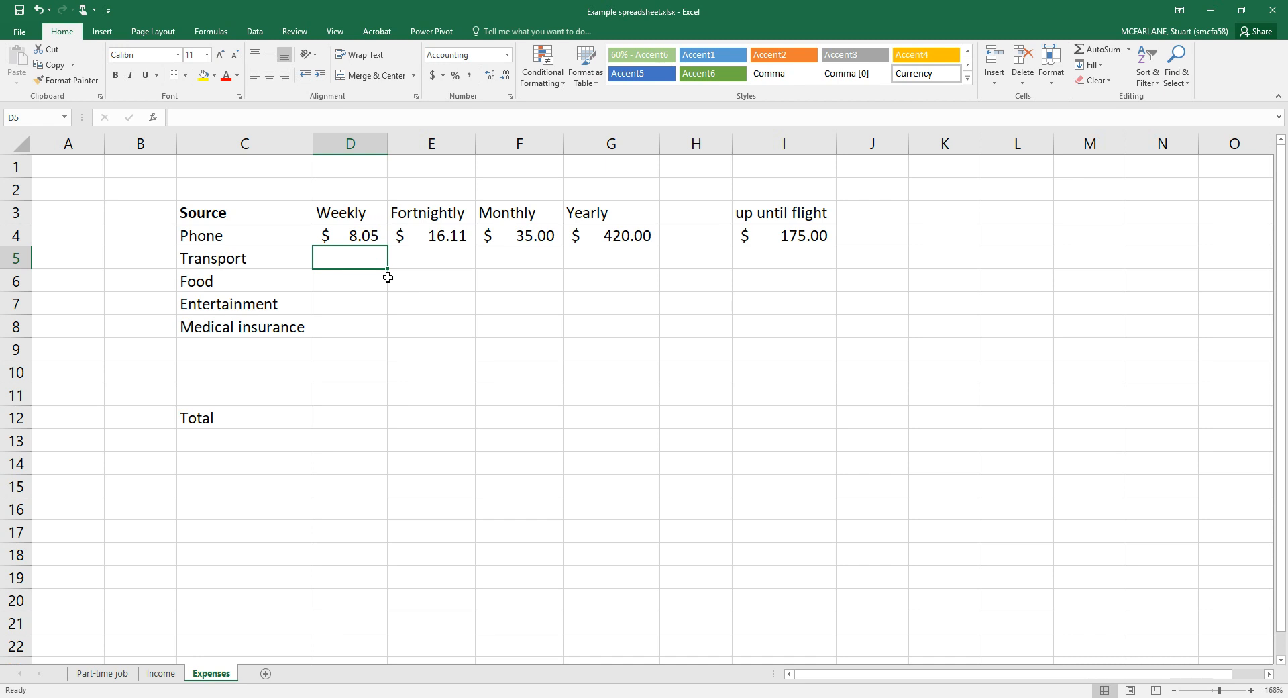
pyautogui.write('$20')
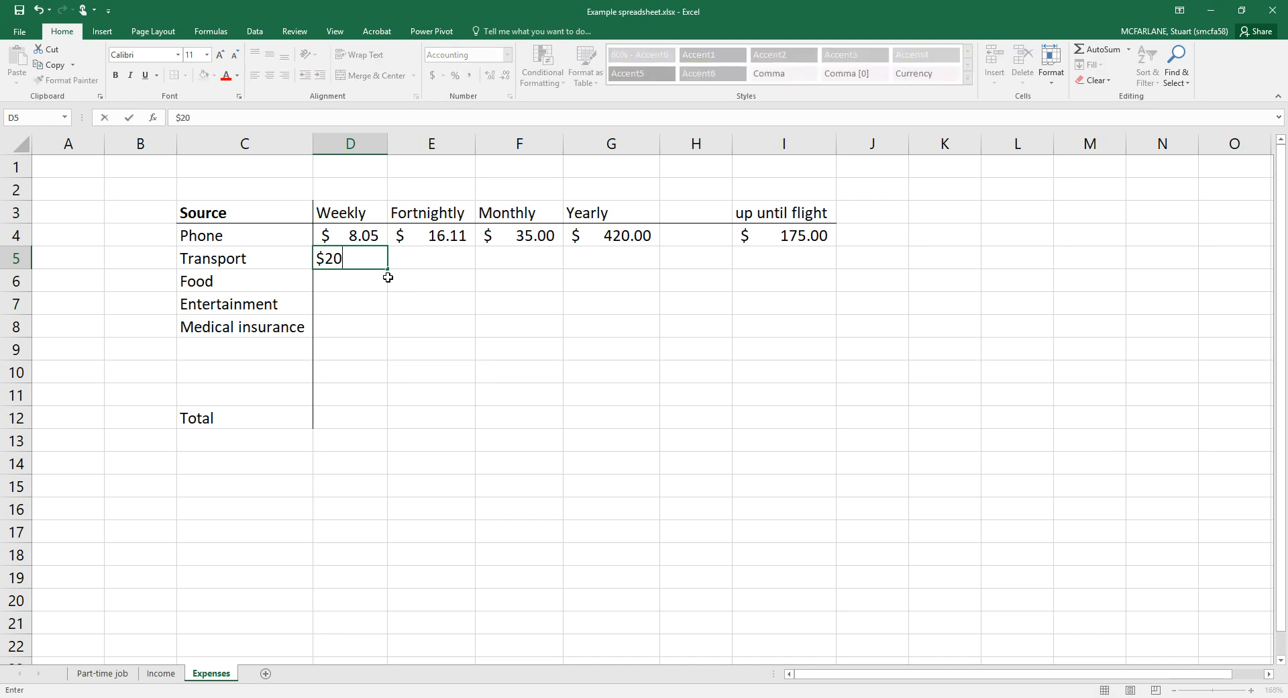
pyautogui.press('Return')
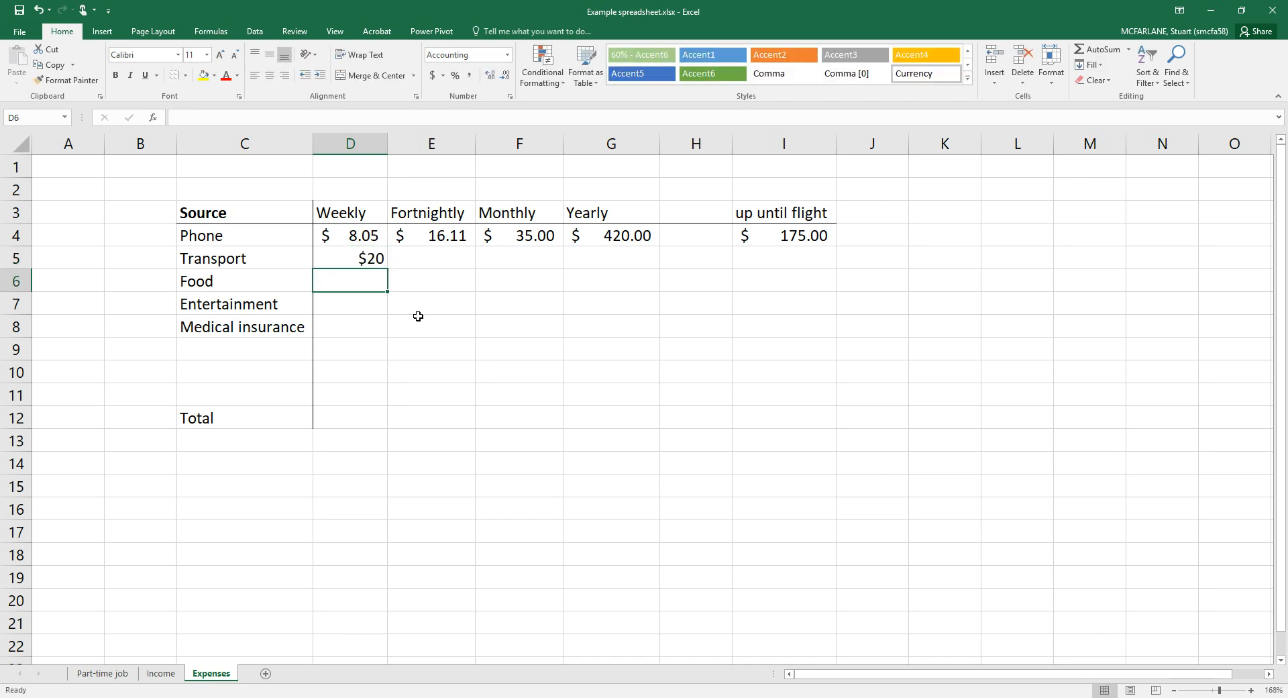
pyautogui.write('$80')
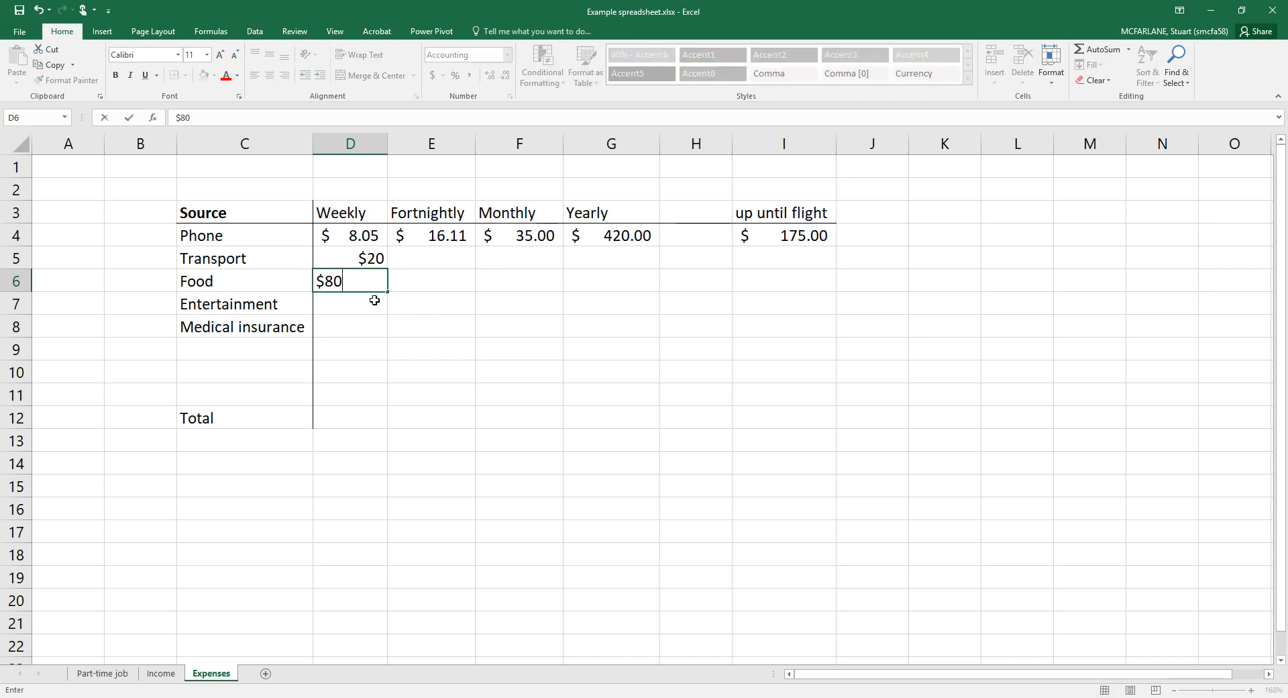
pyautogui.press('Return')
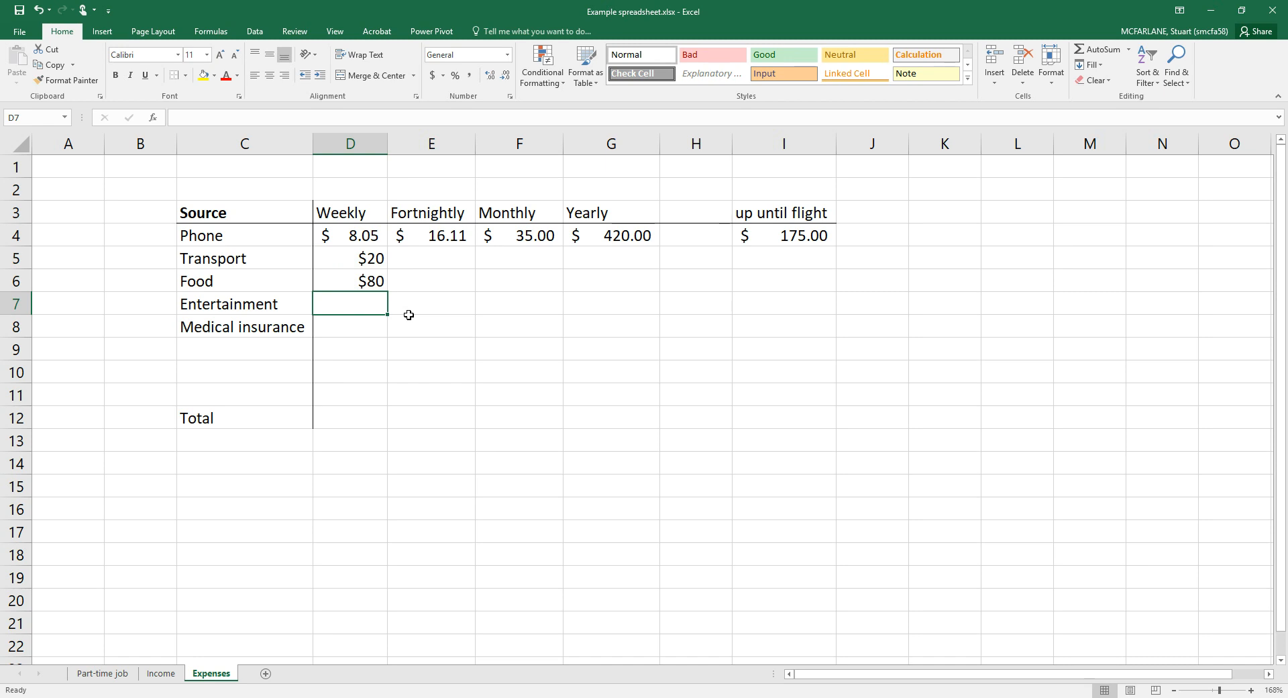
pyautogui.write('$100')
pyautogui.press('Return')
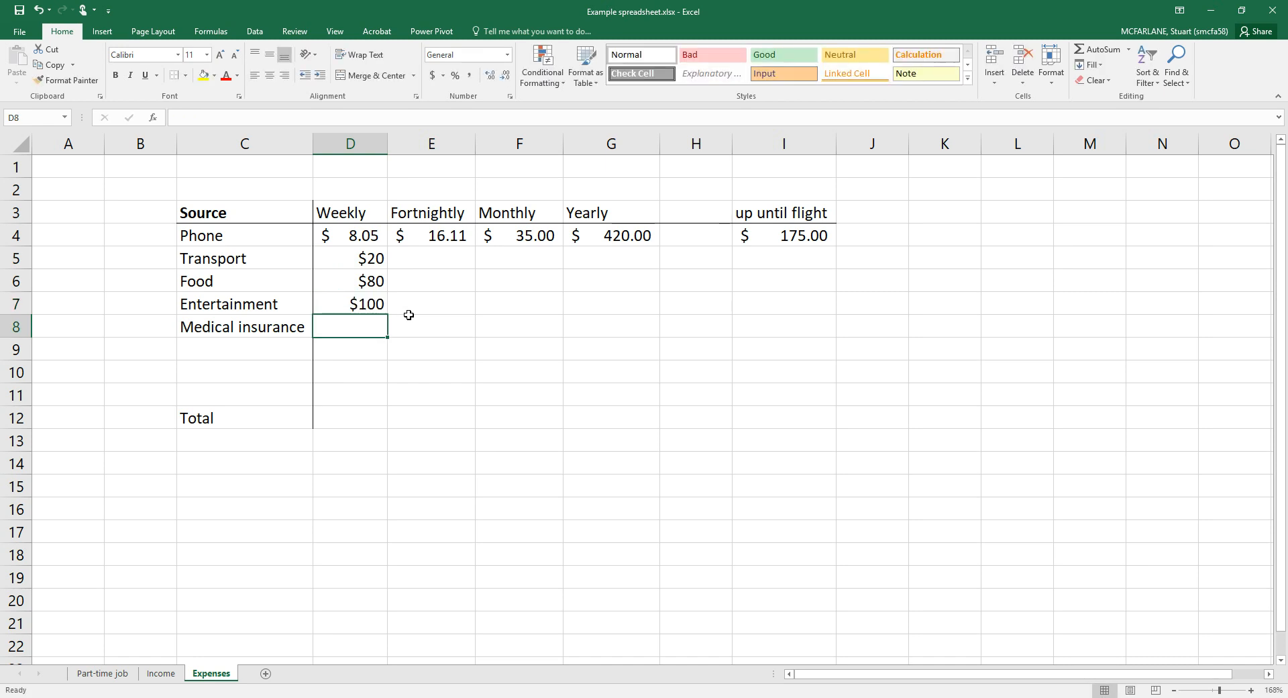
# Enter $70 as the monthly Medical insurance expense in F8
pyautogui.click(533, 333)
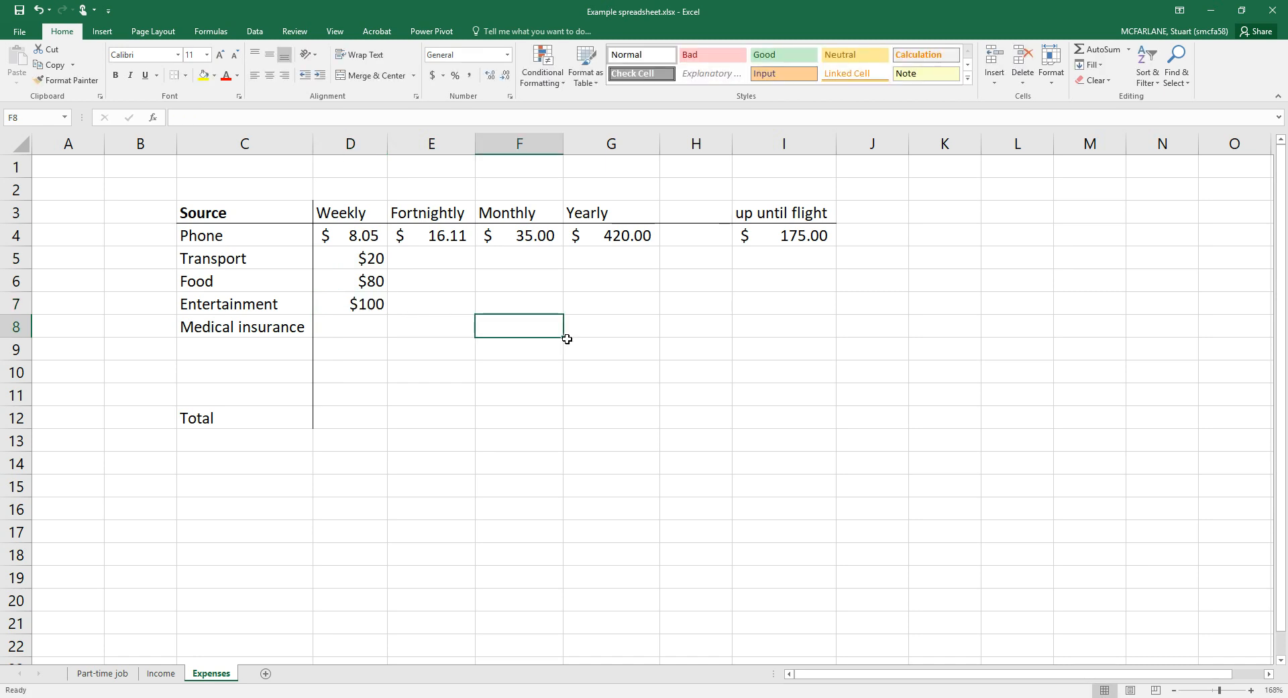
pyautogui.write('$')
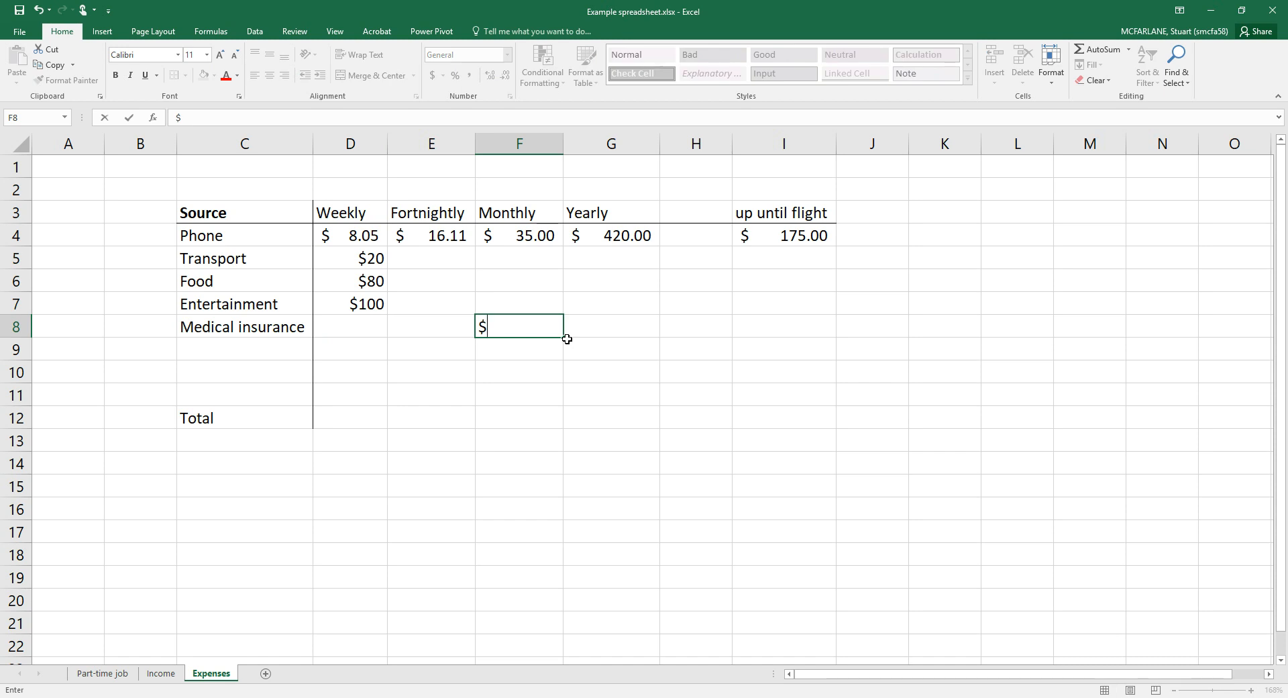
pyautogui.write('70')
pyautogui.press('Return')
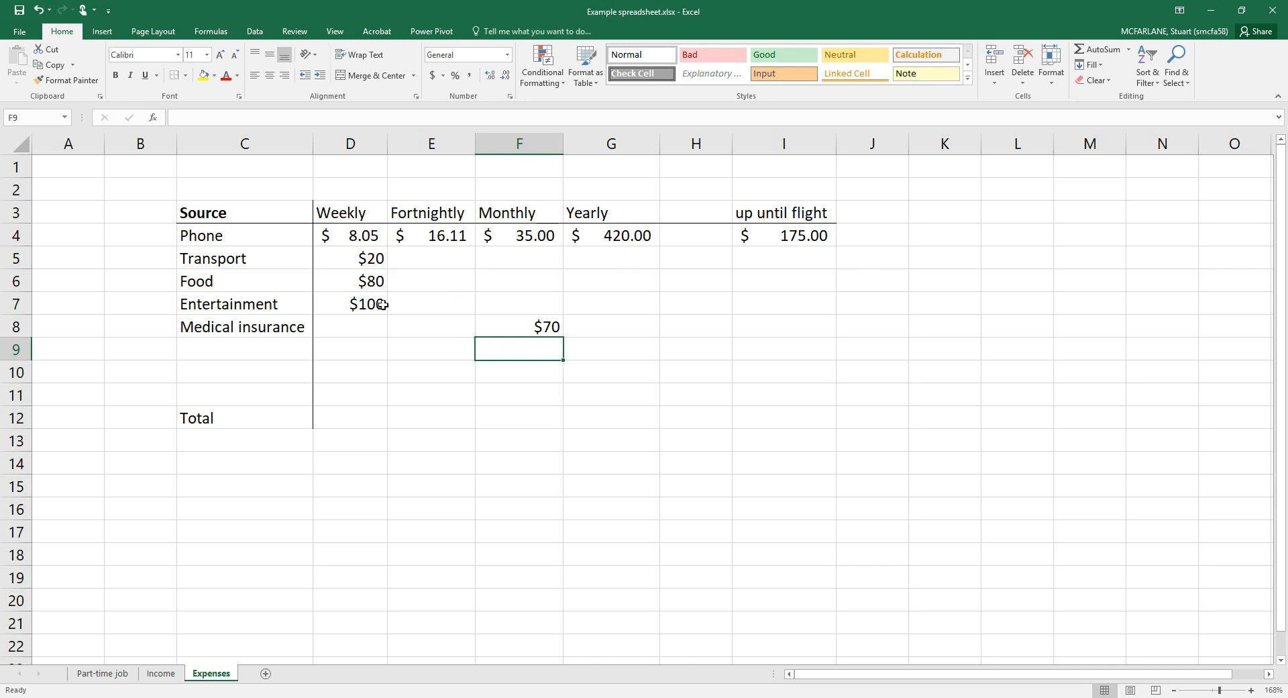
pyautogui.click(790, 281)
pyautogui.click(784, 328)
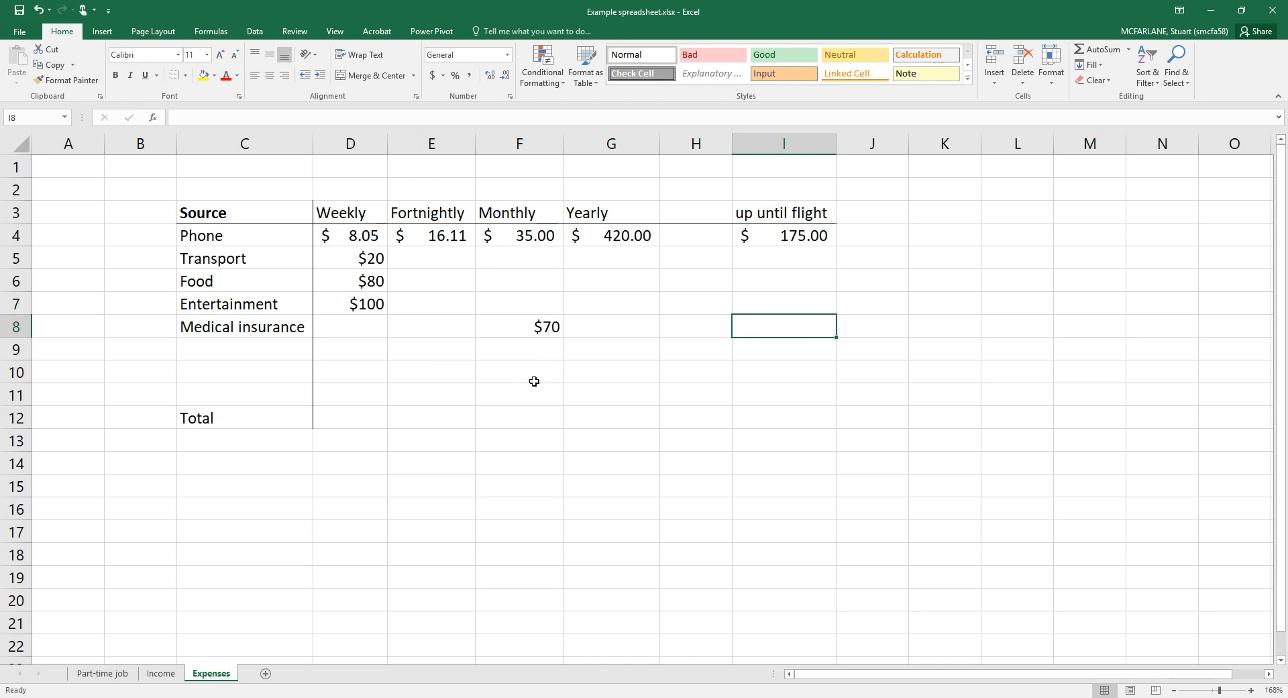
pyautogui.click(342, 422)
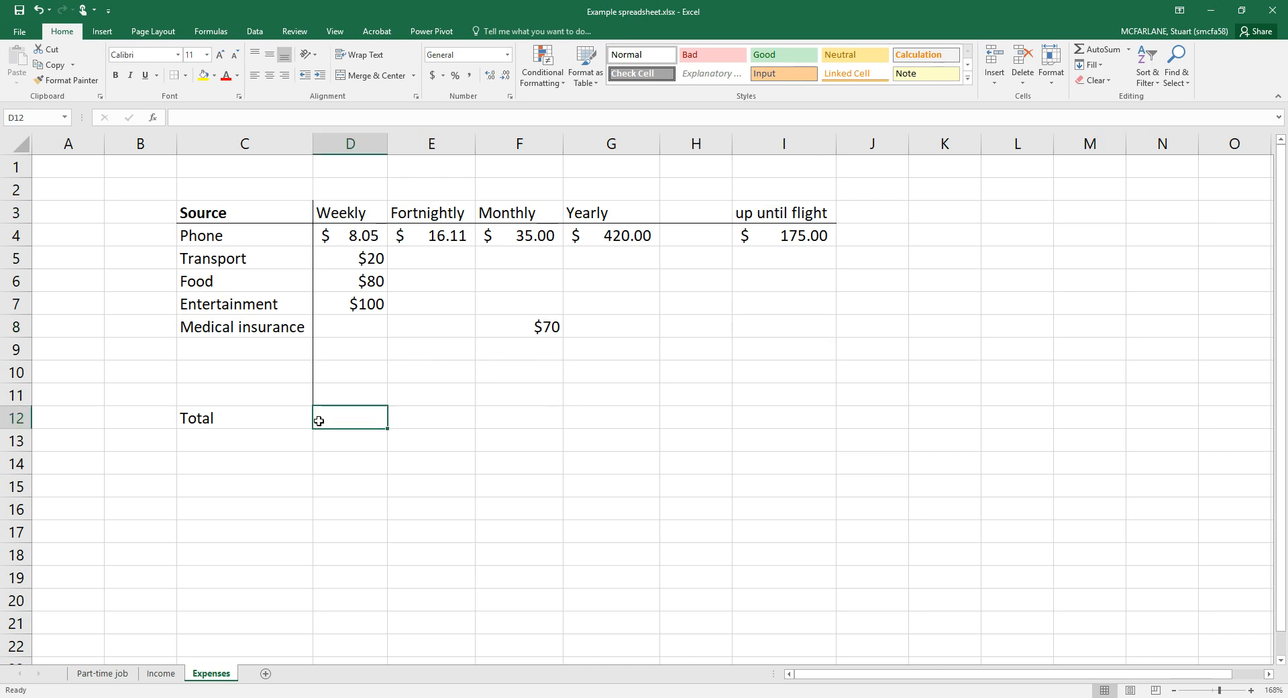
pyautogui.moveTo(345, 420); pyautogui.dragTo(779, 425)
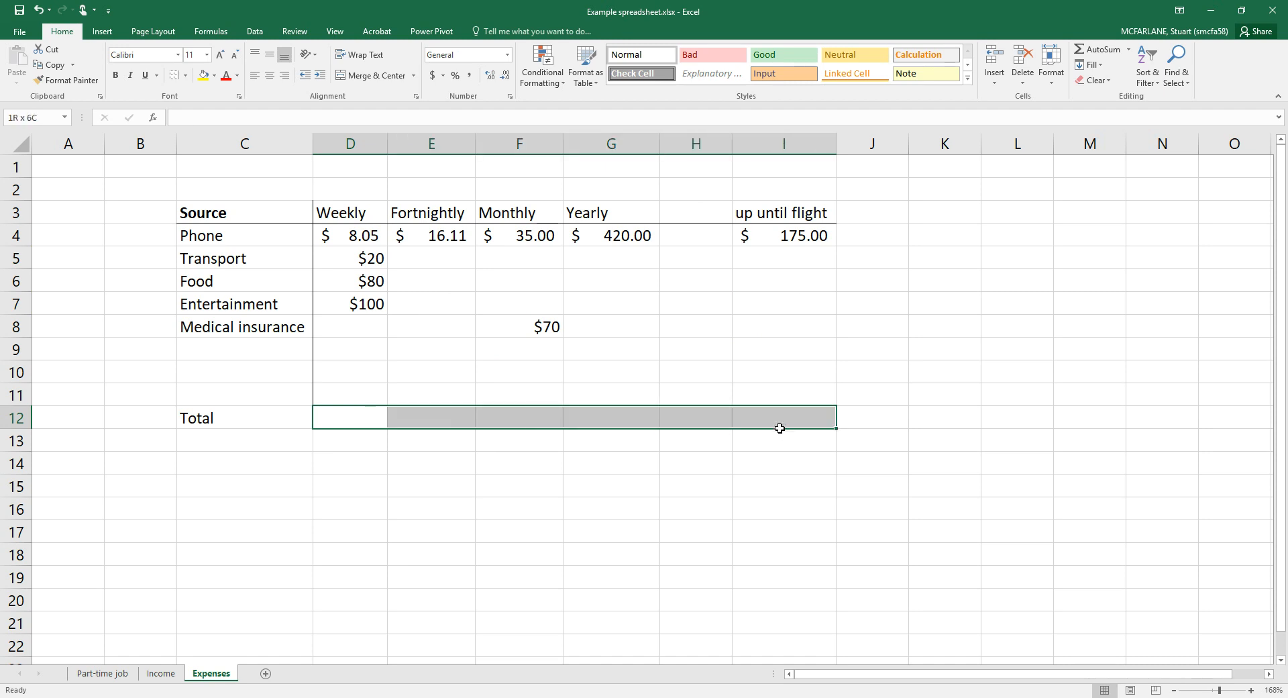
# Try totalling the weekly expenses in D12 with AutoSum, and clear the cell again
pyautogui.click(383, 421)
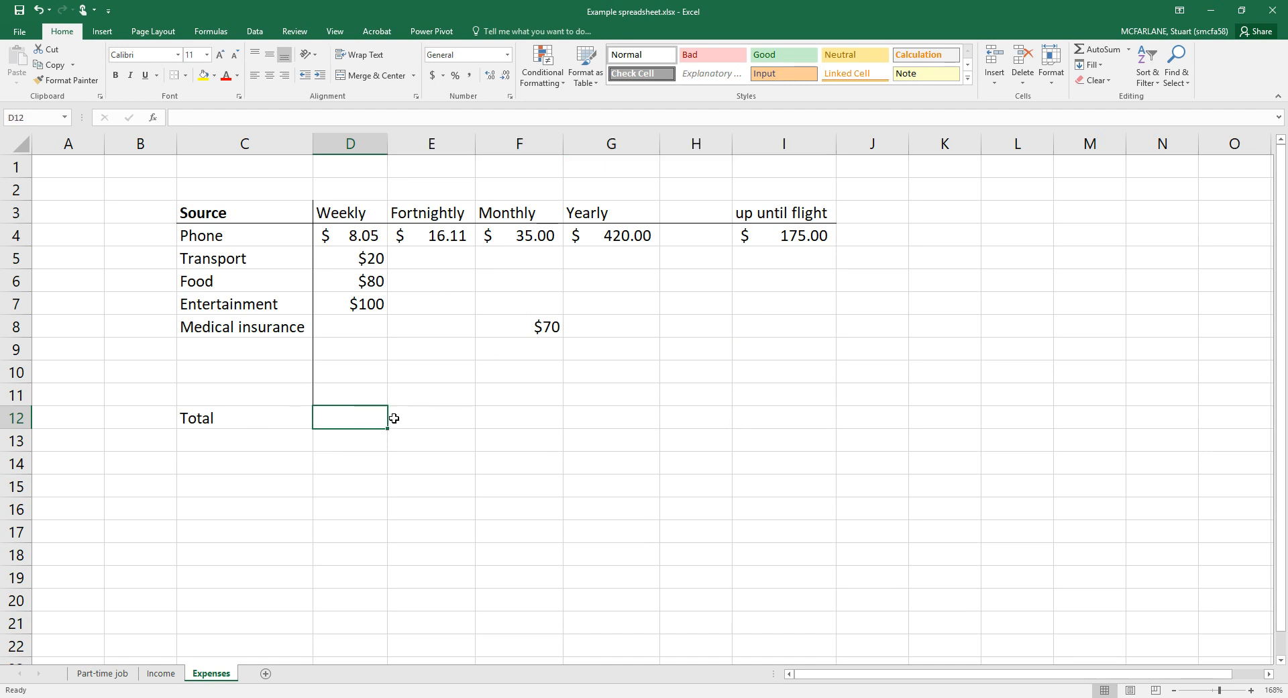
pyautogui.click(1103, 50)
pyautogui.press('Return')
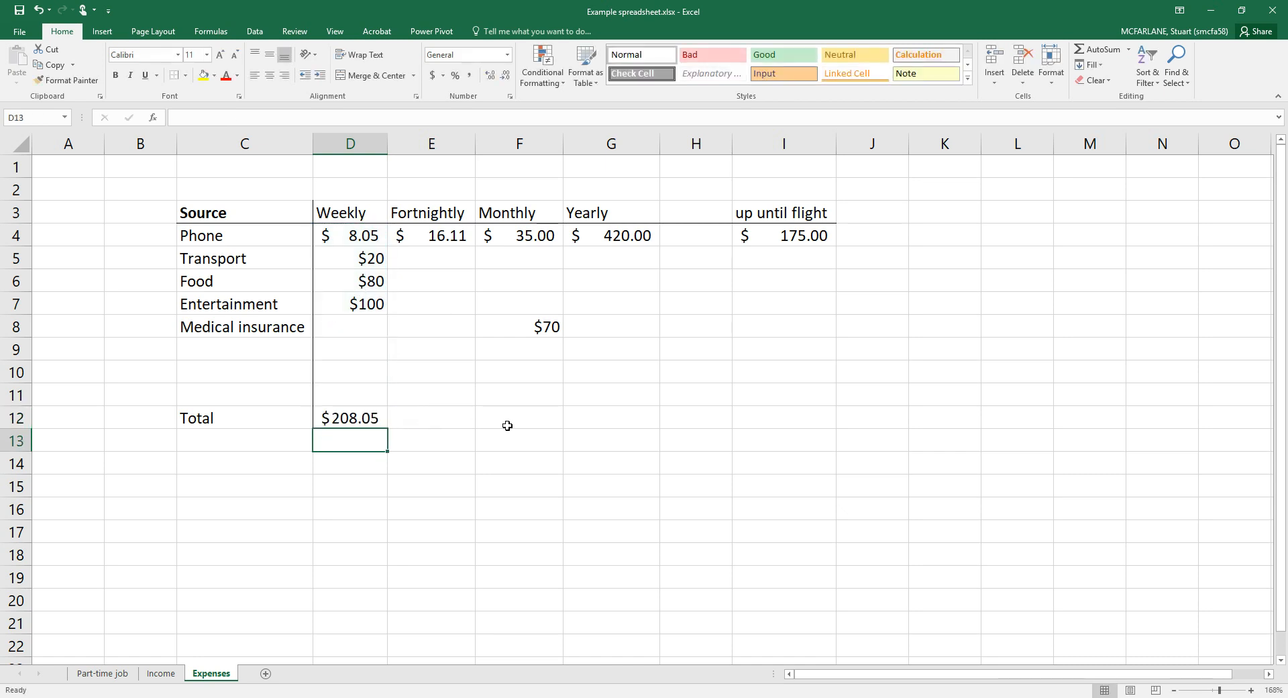
pyautogui.press('Up')
pyautogui.press('Delete')
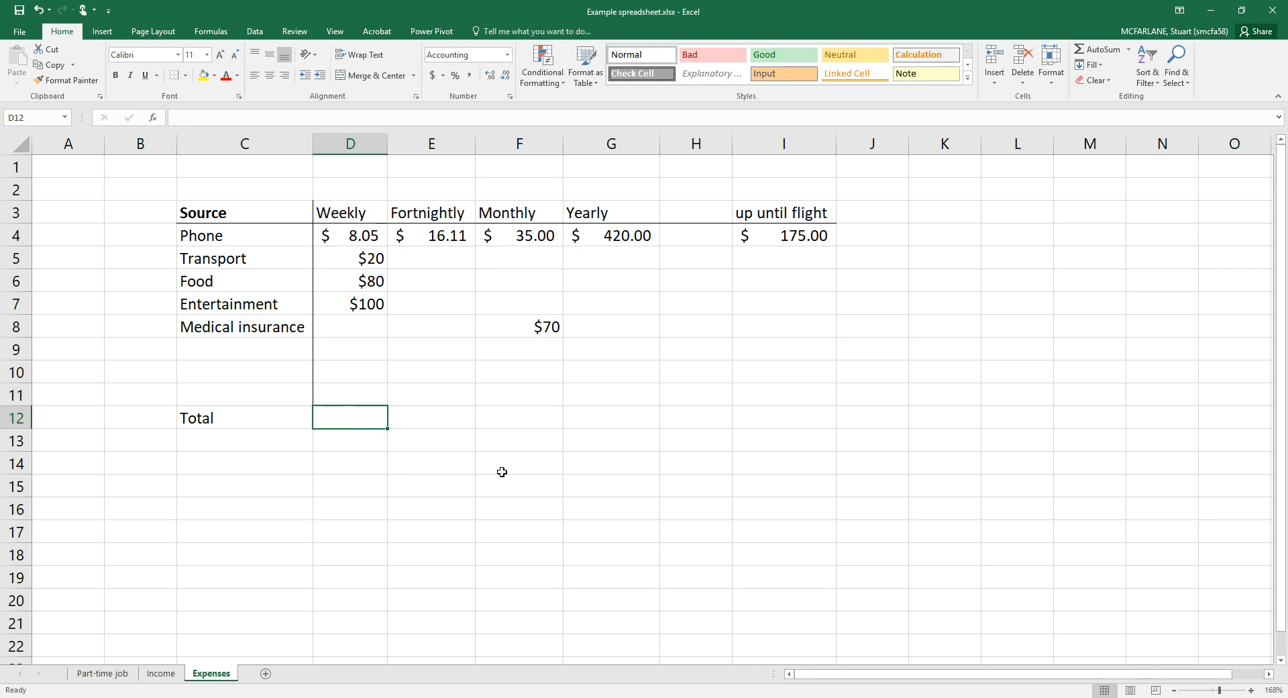